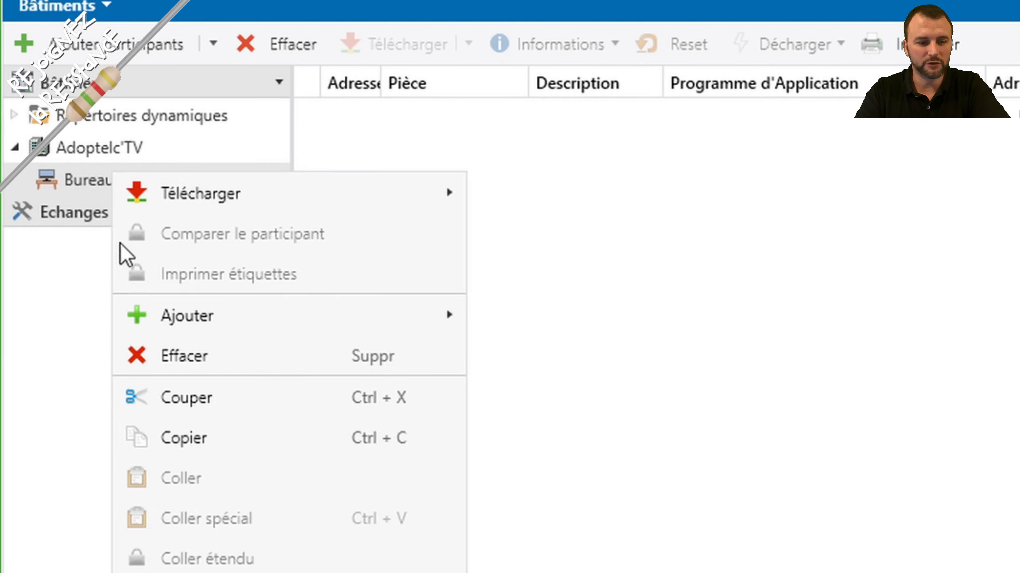
# Add one "lumière commutable" function named "plafonnier" to the Bureau room
pyautogui.moveTo(461, 315)
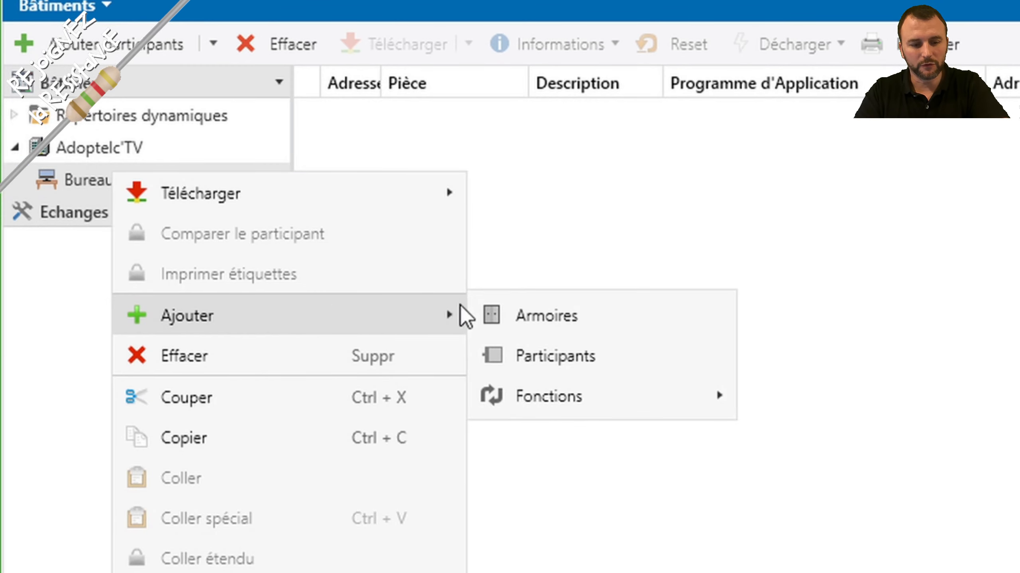
pyautogui.moveTo(632, 405)
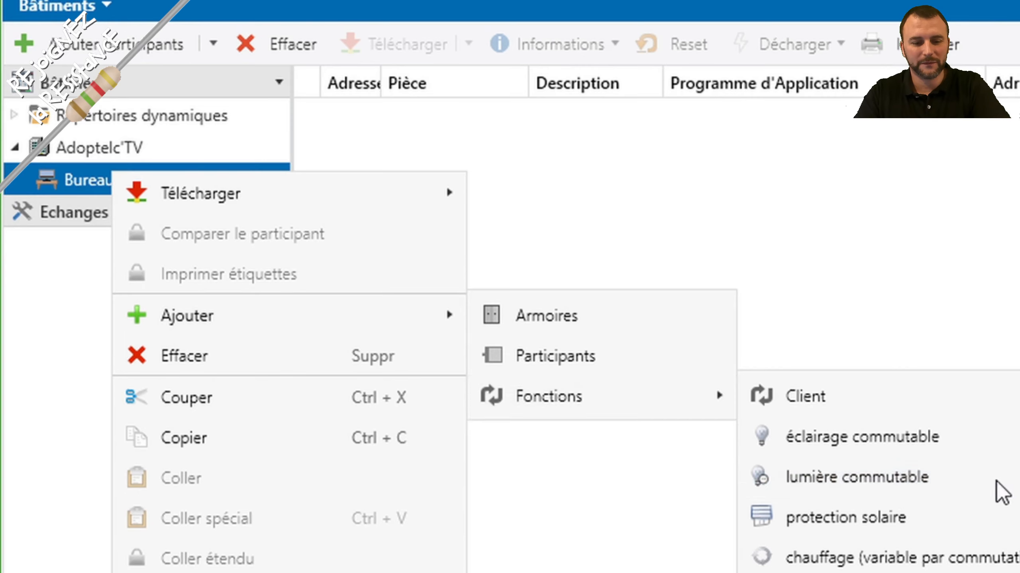
pyautogui.click(997, 482)
pyautogui.hotkey('shift', 'Tab')
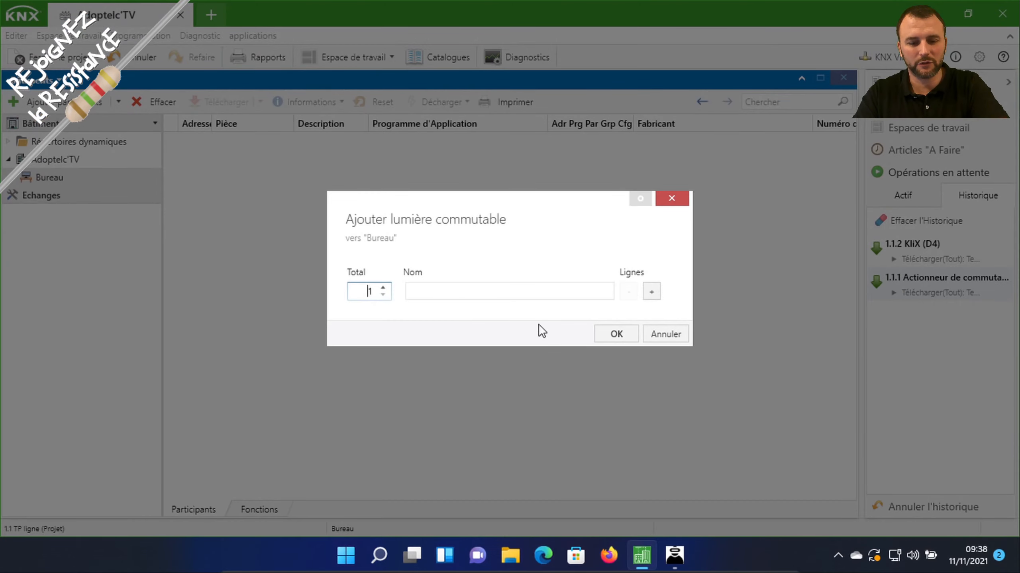
pyautogui.click(526, 291)
pyautogui.write('plafonnier')
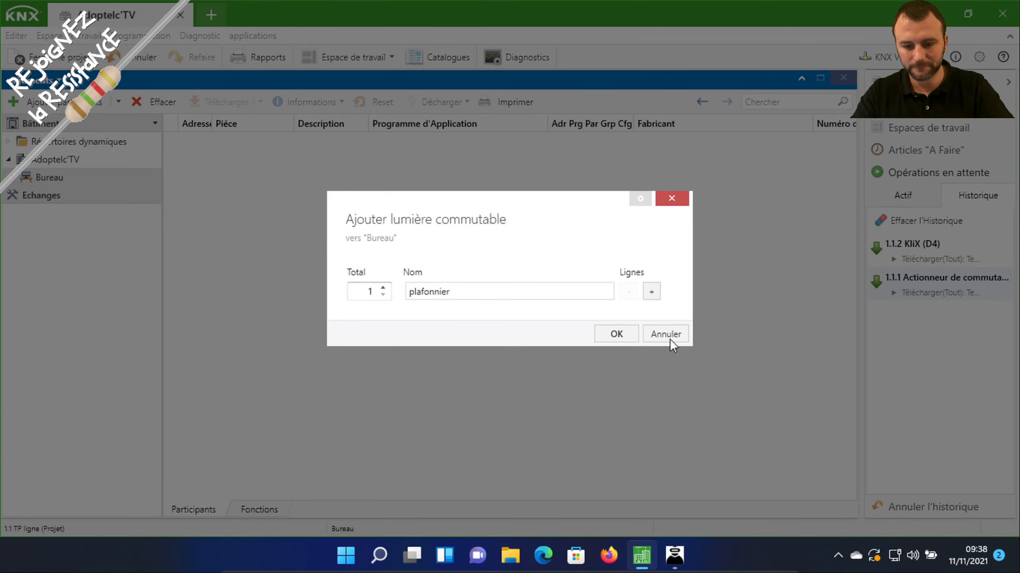
pyautogui.click(611, 337)
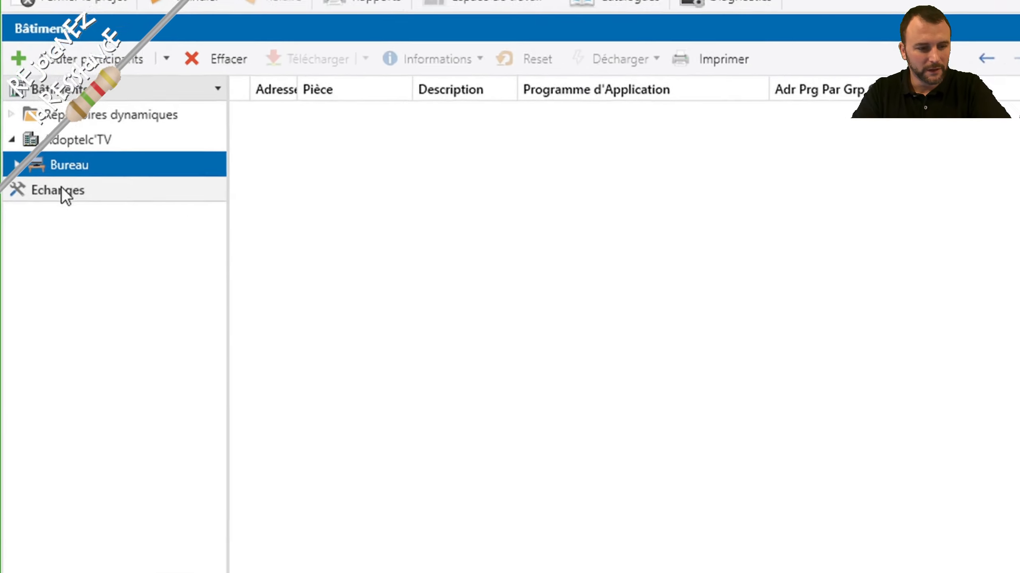
# Expand Bureau and its plafonnier function to examine the function's group addresses and data types
pyautogui.click(14, 174)
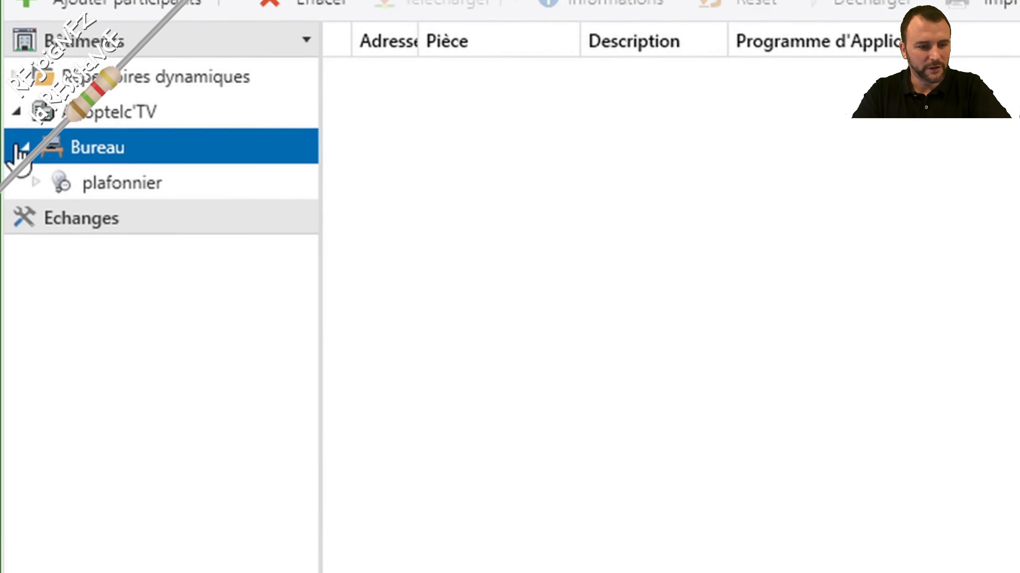
pyautogui.click(36, 182)
pyautogui.click(113, 183)
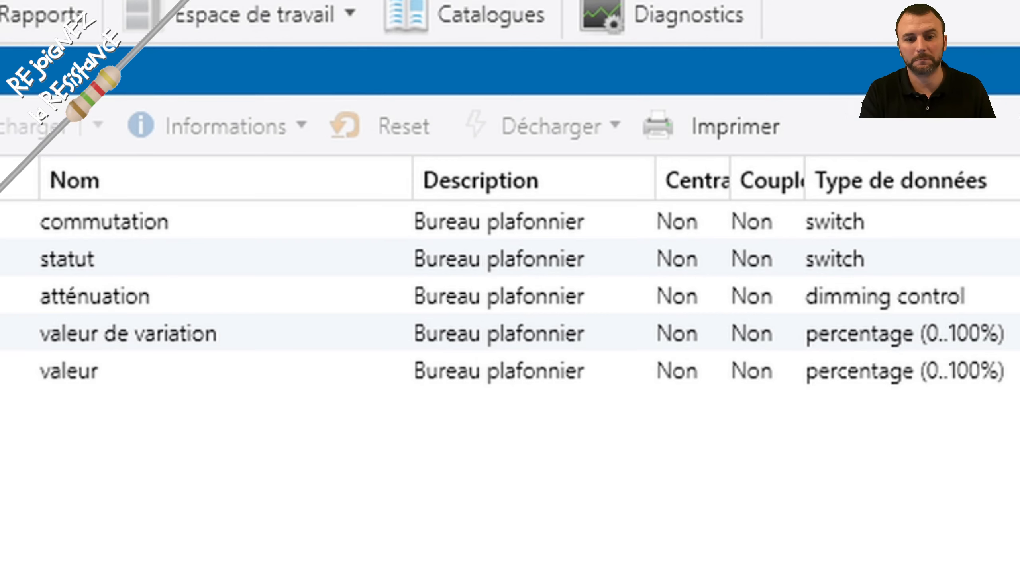
# Switch from the building view to the topology view and select 1.1 TP ligne under 1 IP zone
pyautogui.click(117, 34)
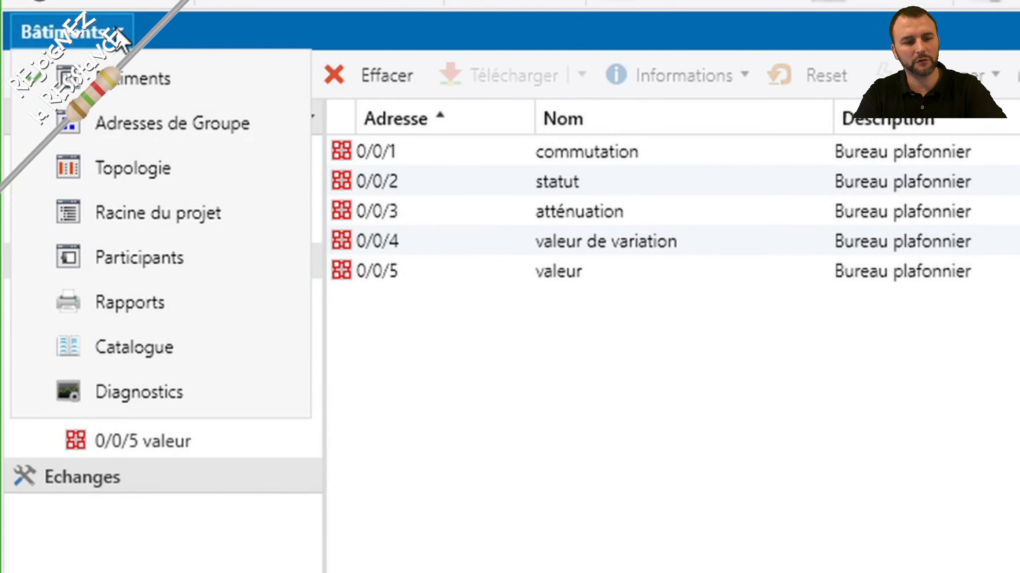
pyautogui.click(175, 166)
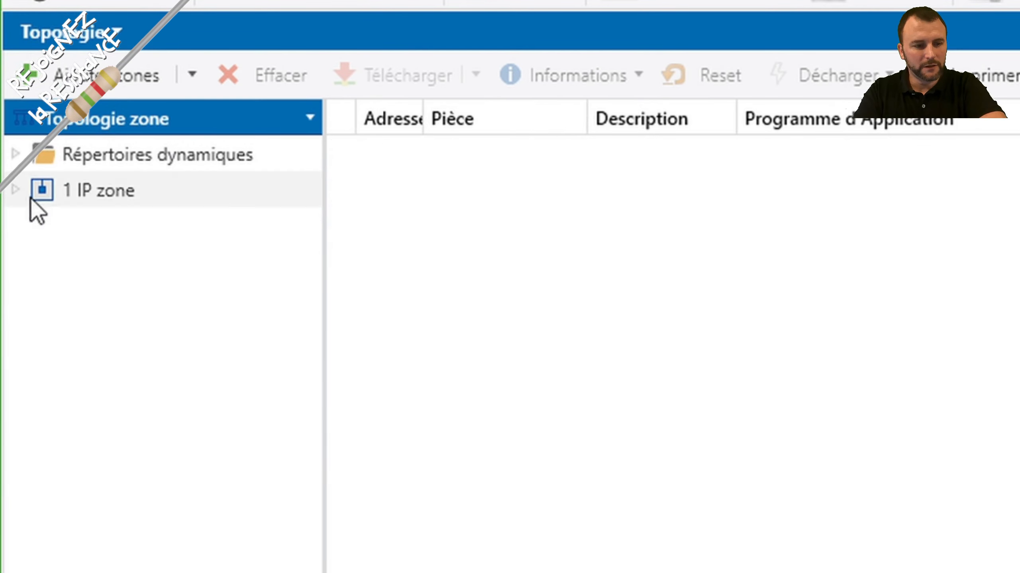
pyautogui.click(15, 189)
pyautogui.click(56, 223)
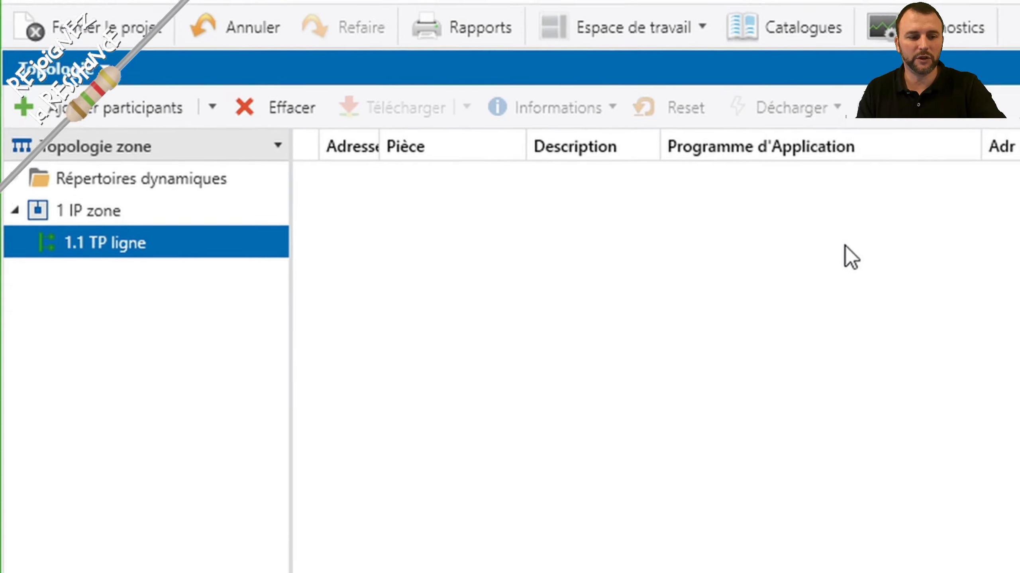
# Add the "0200 - DA" Variation d'intensité device, version 2.3, from the KNX Association's KNX Virtual v2.3 catalogue to line 1.1 TP ligne
pyautogui.click(676, 80)
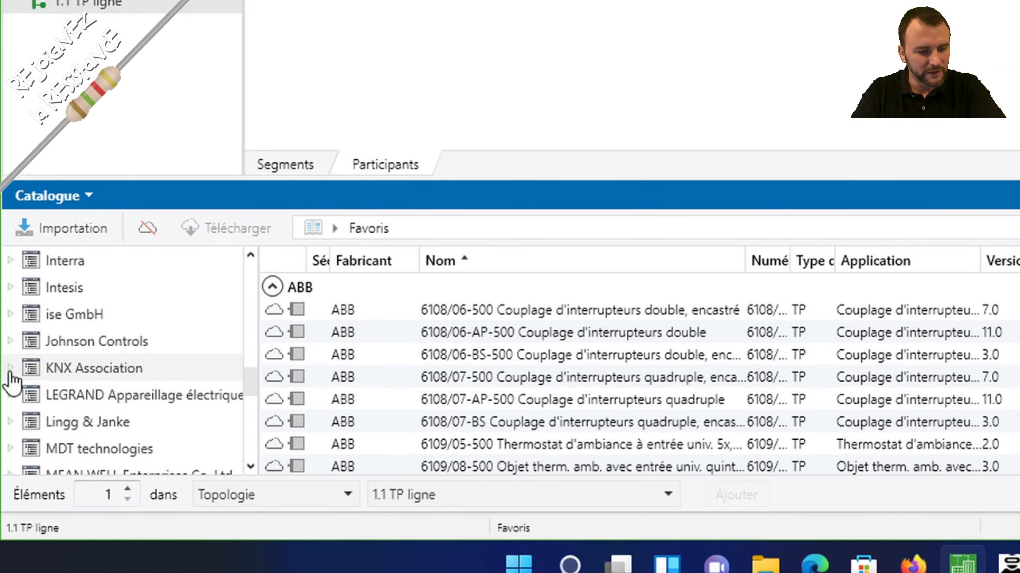
pyautogui.click(11, 368)
pyautogui.click(48, 372)
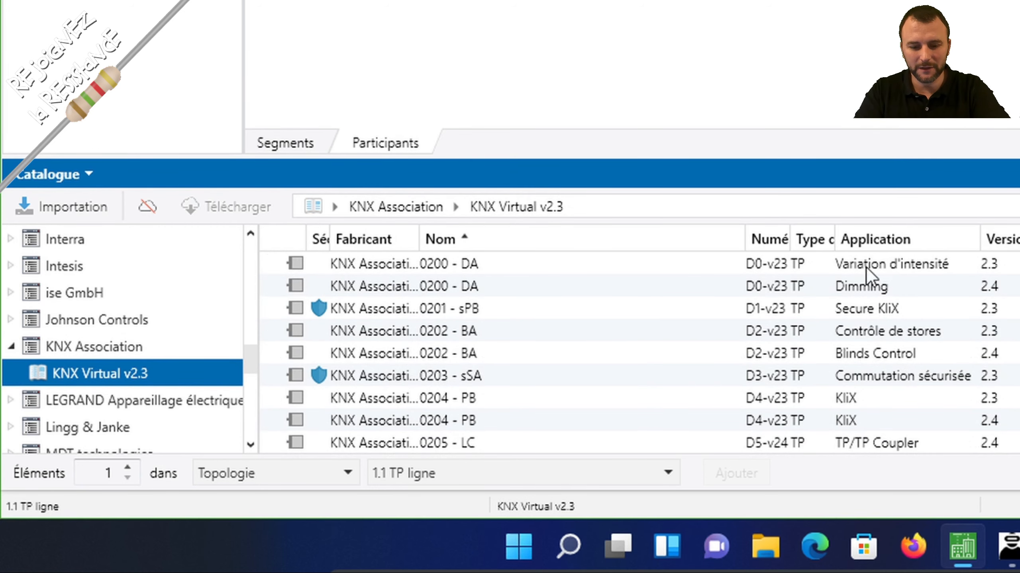
pyautogui.click(762, 262)
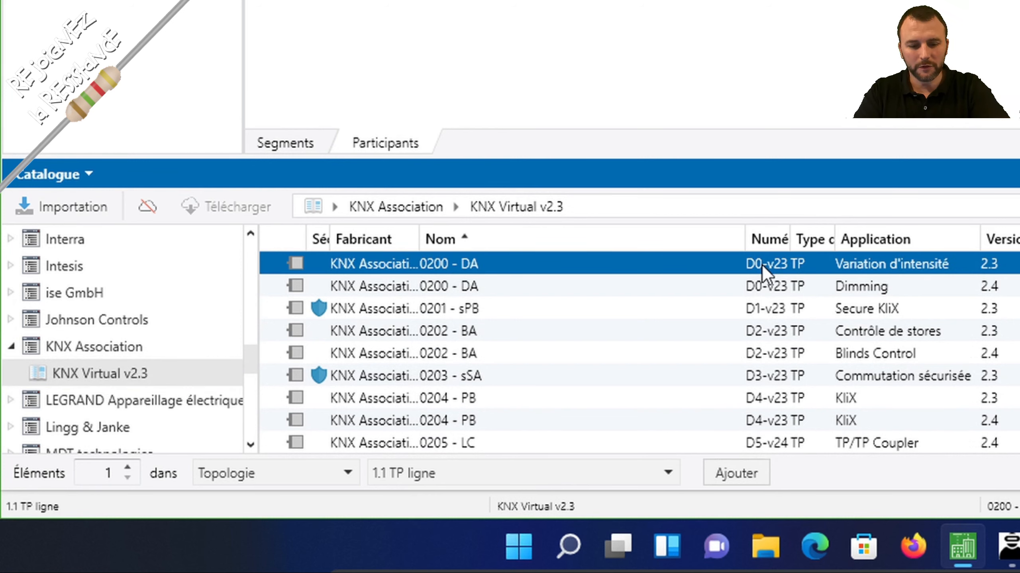
pyautogui.moveTo(761, 265); pyautogui.dragTo(139, 3)
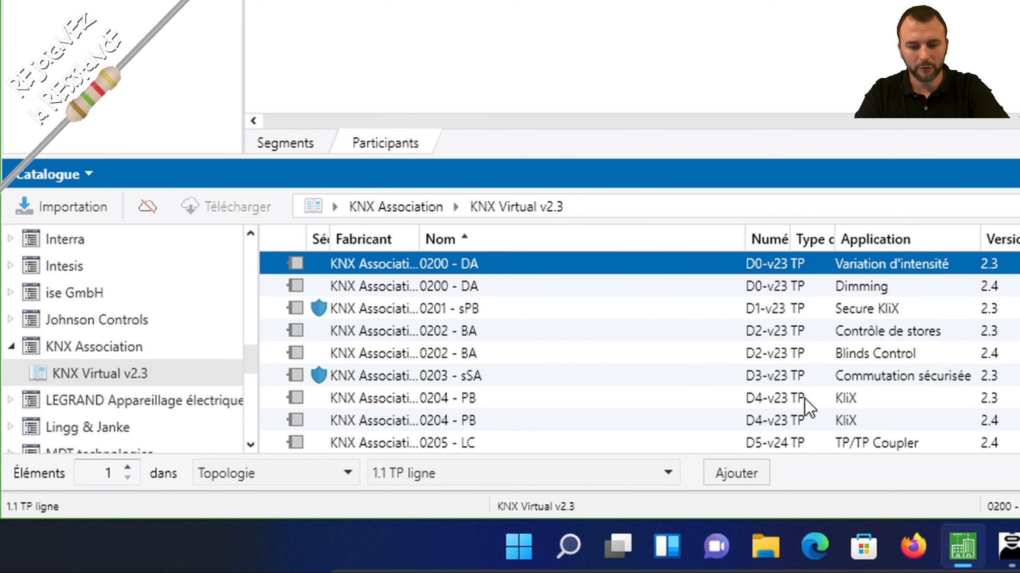
# Add one "0204 - PB" KliX device, version 2.3, to 1.1 TP ligne in the topology
pyautogui.click(792, 399)
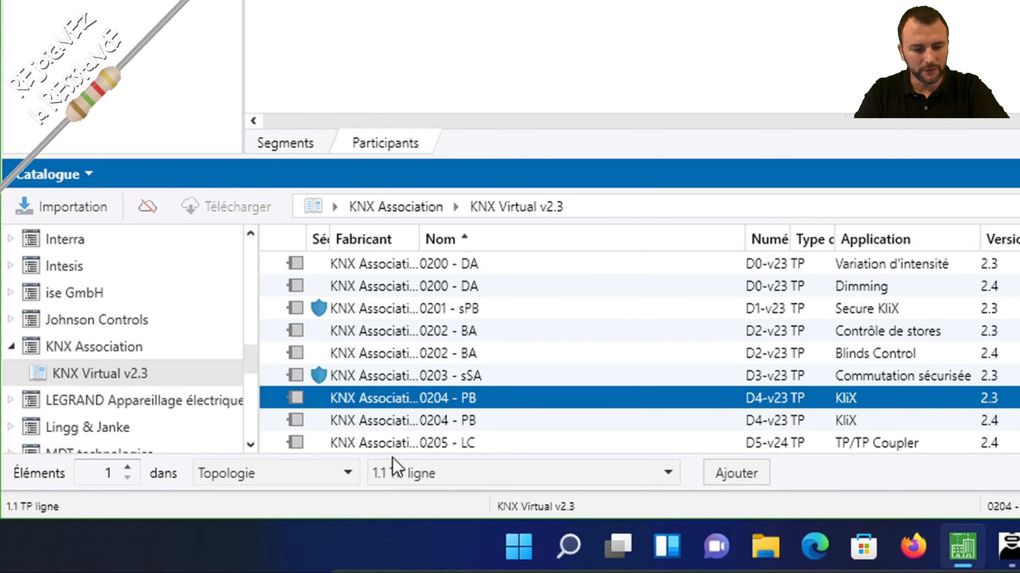
pyautogui.click(286, 473)
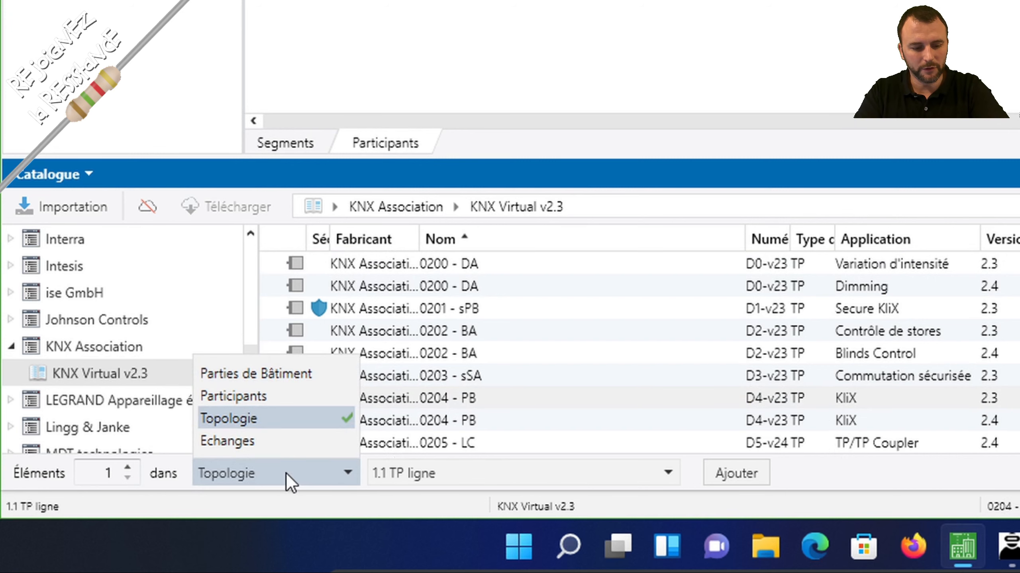
pyautogui.click(292, 419)
pyautogui.click(650, 477)
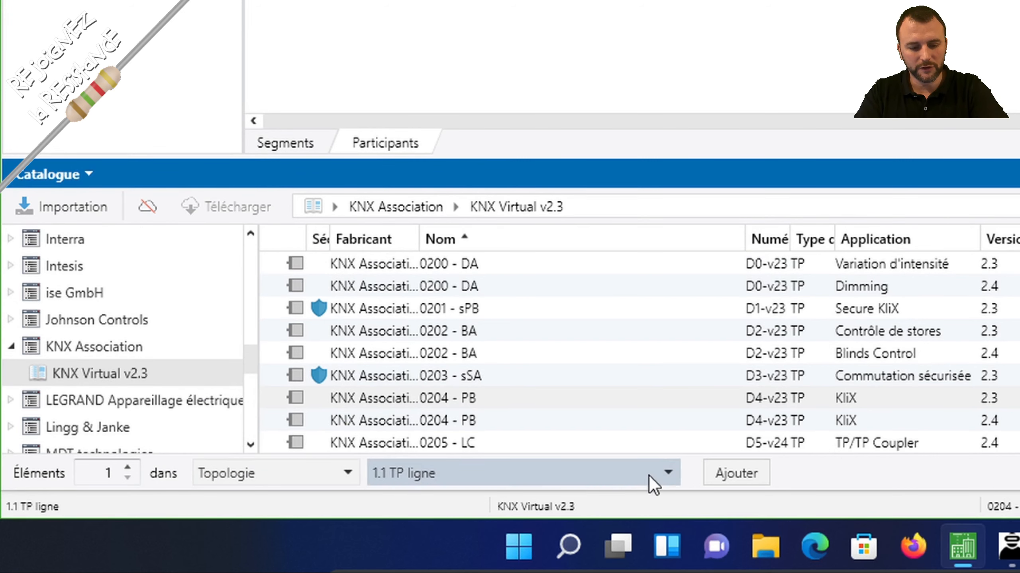
pyautogui.click(649, 477)
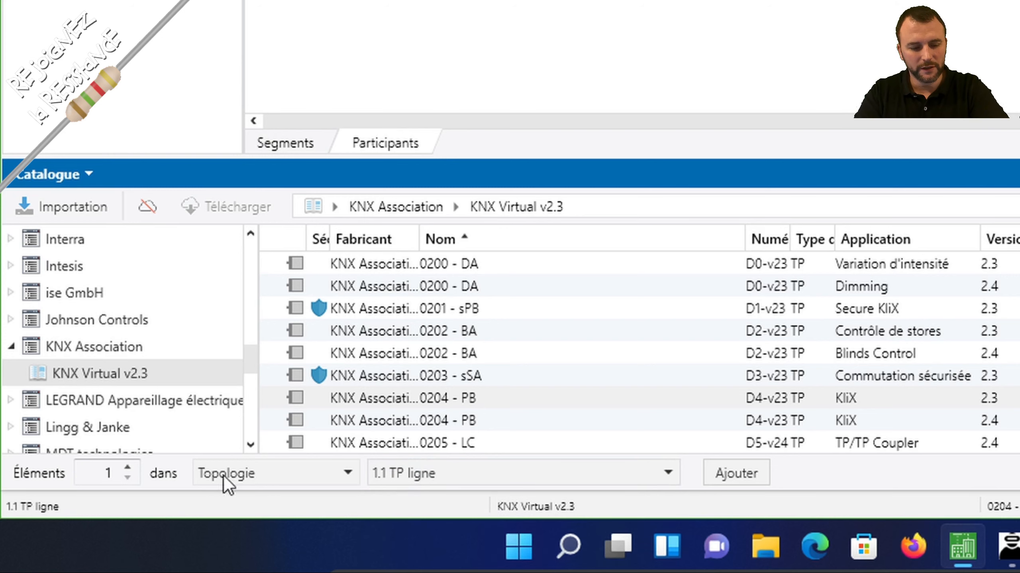
pyautogui.click(102, 466)
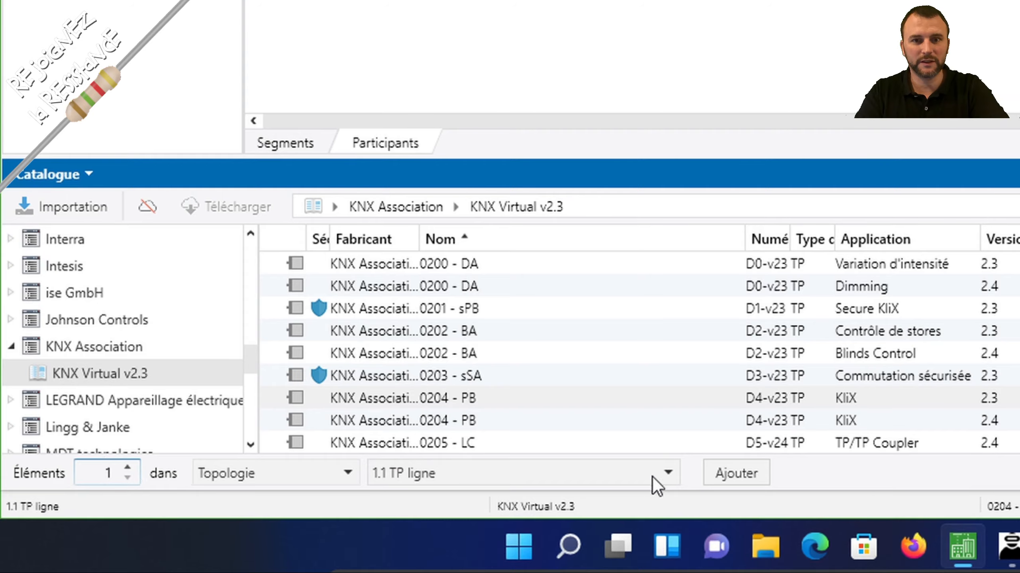
pyautogui.click(735, 474)
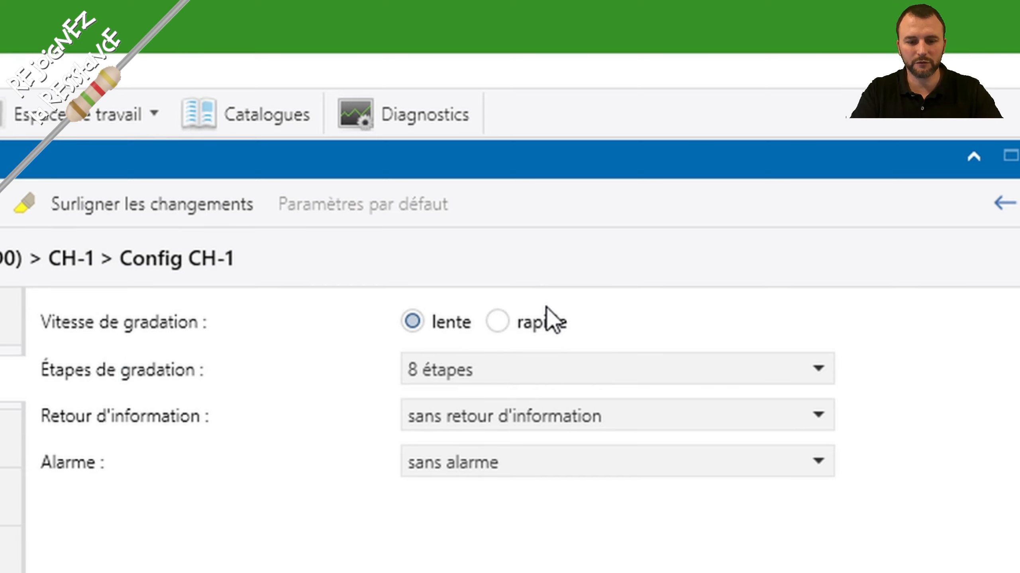
# Configure CH-1 of the dimming actuator with 16 étapes de gradation and "Infos OnOff + Infos Valeur de gradation" as its feedback
pyautogui.click(647, 381)
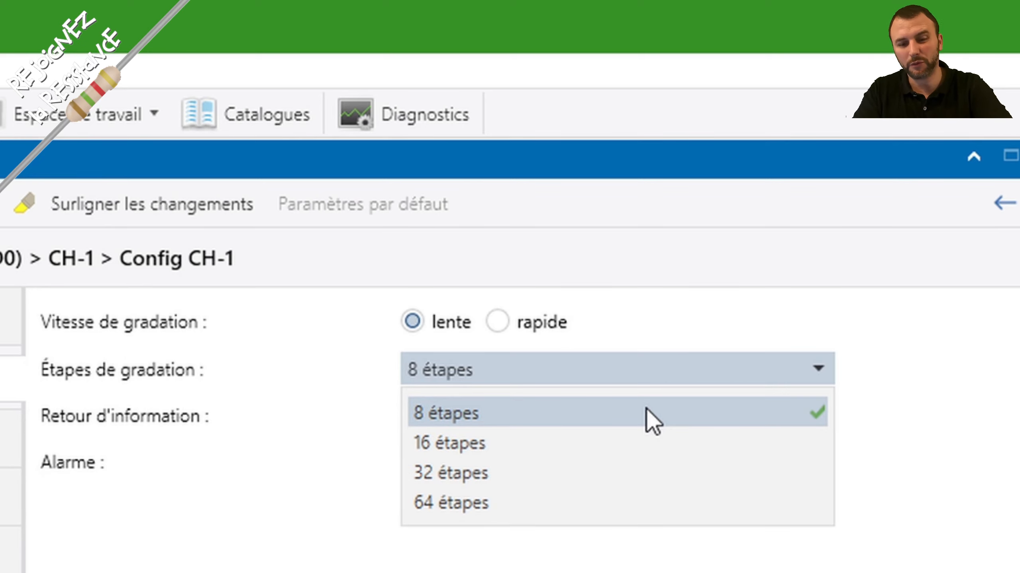
pyautogui.click(529, 442)
pyautogui.click(678, 421)
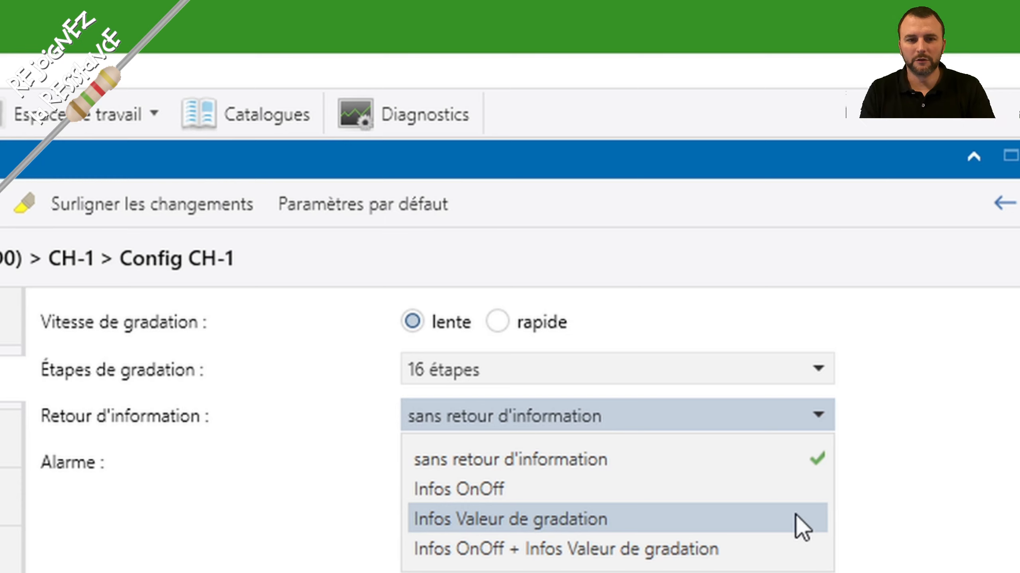
pyautogui.click(741, 548)
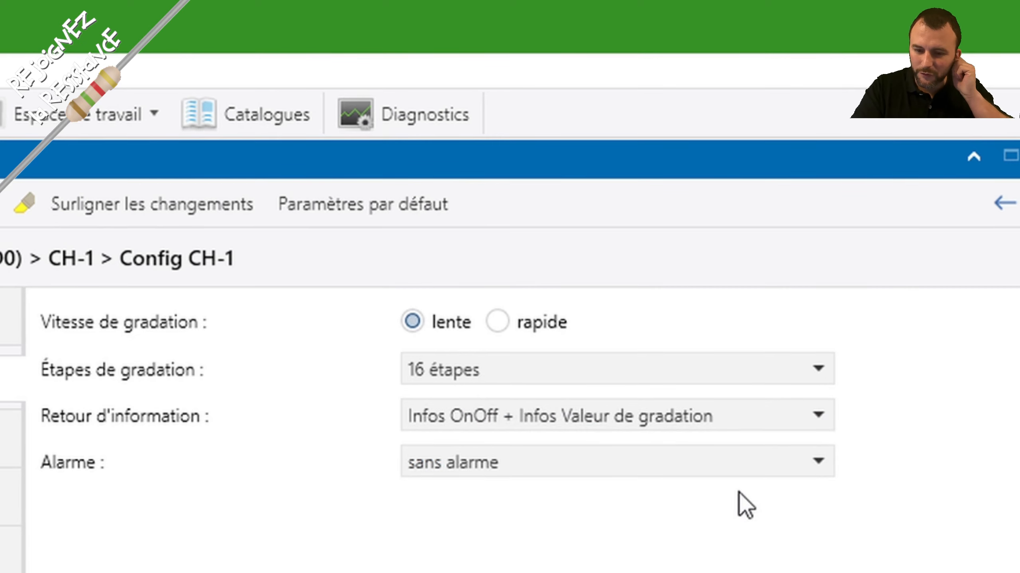
# Open the dimming actuator's channels and expand CH-1 to list its group objects
pyautogui.click(775, 572)
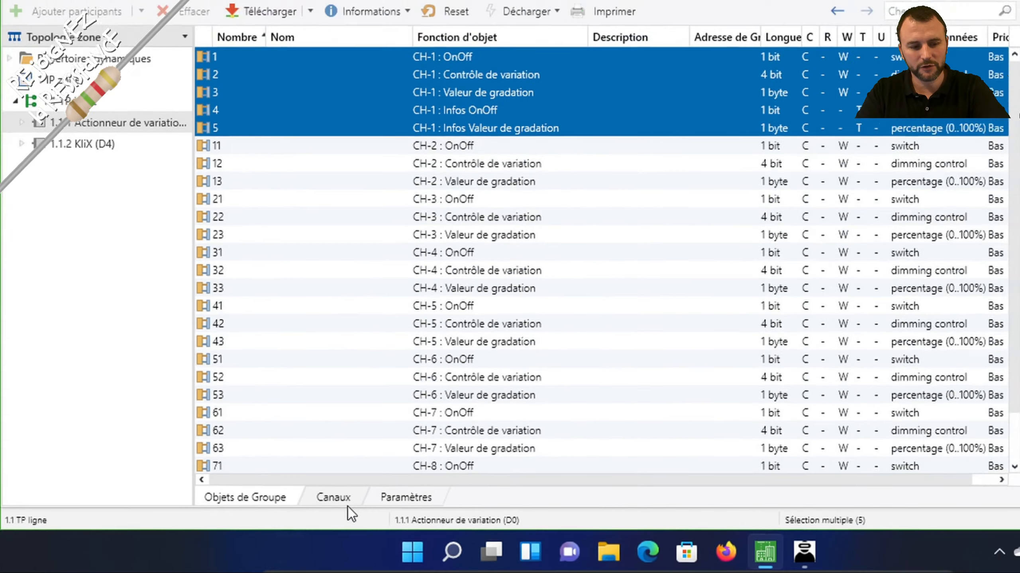
pyautogui.click(478, 478)
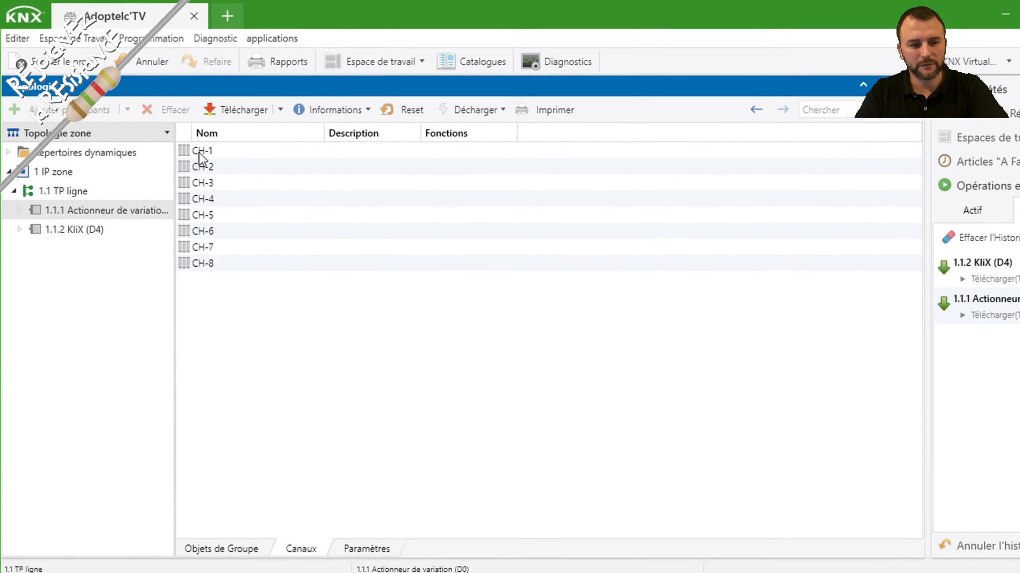
pyautogui.doubleClick(204, 160)
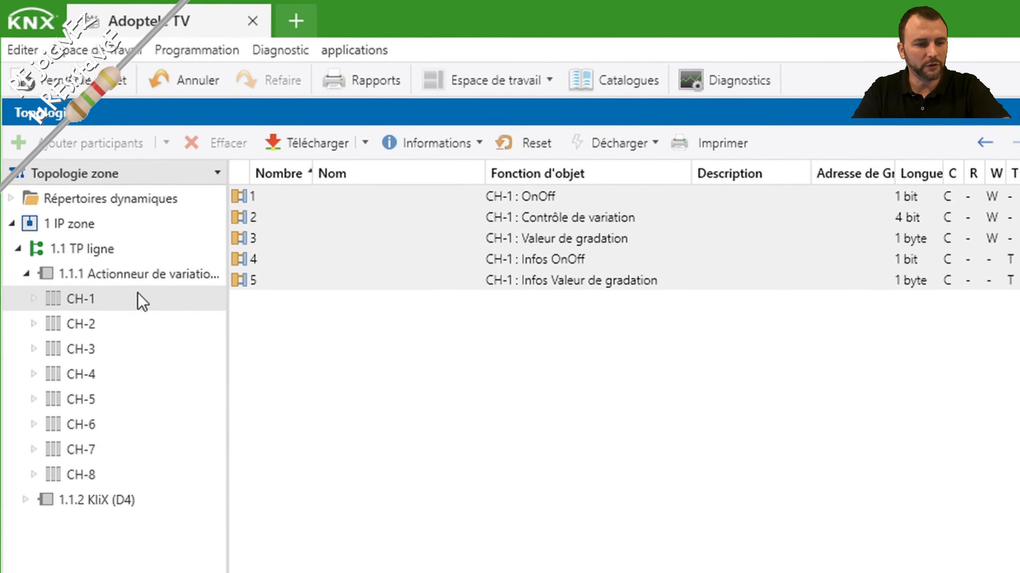
pyautogui.click(35, 304)
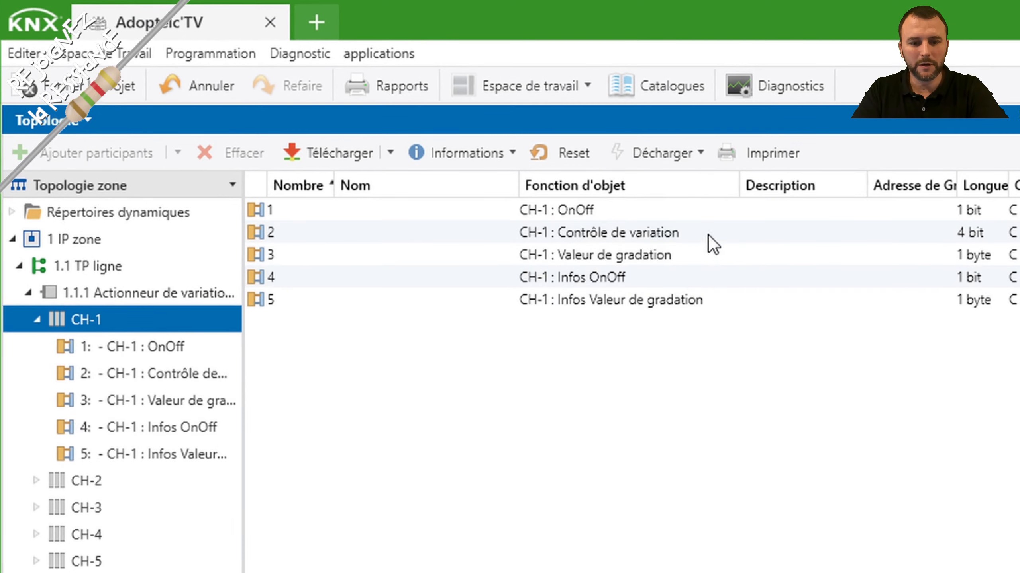
# Link the "CH-1 : OnOff" object to group address 0/0/1 commutation
pyautogui.click(653, 213)
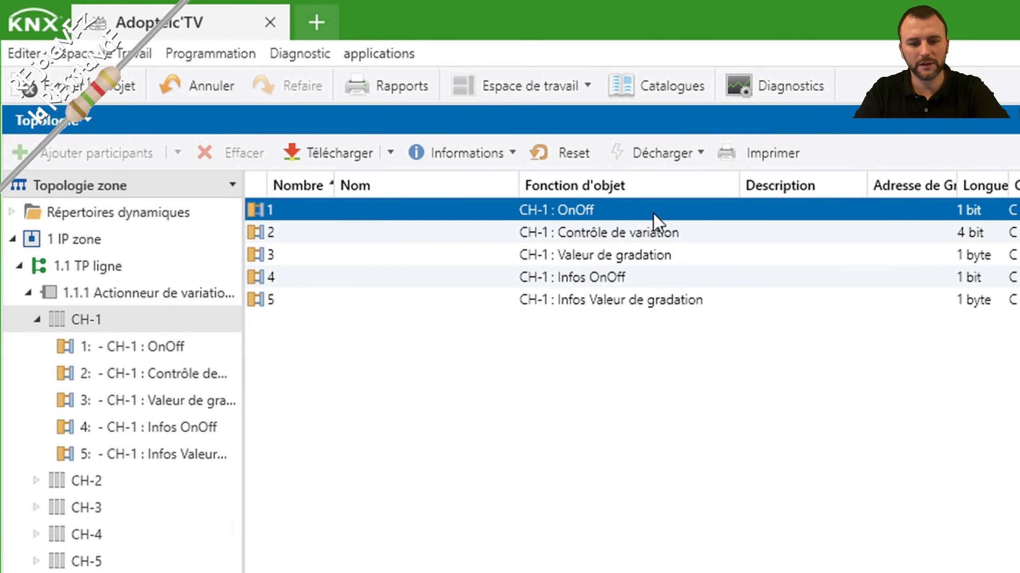
pyautogui.rightClick(653, 212)
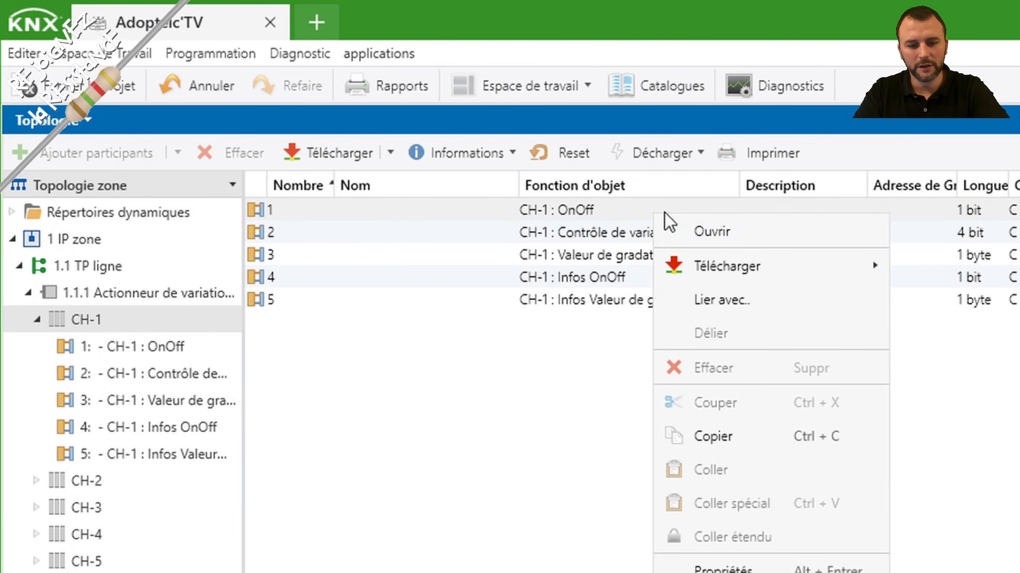
pyautogui.click(746, 305)
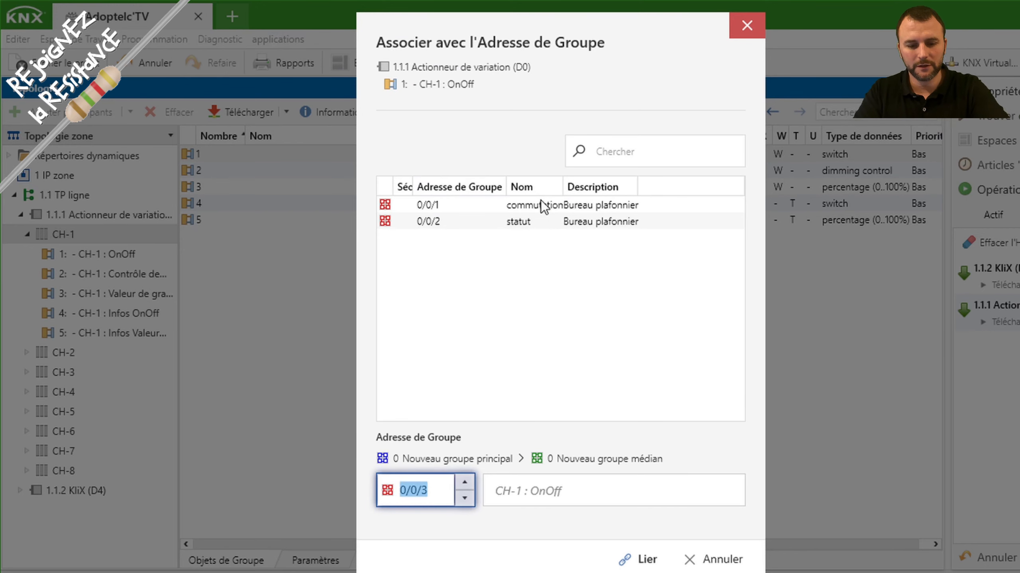
pyautogui.click(540, 204)
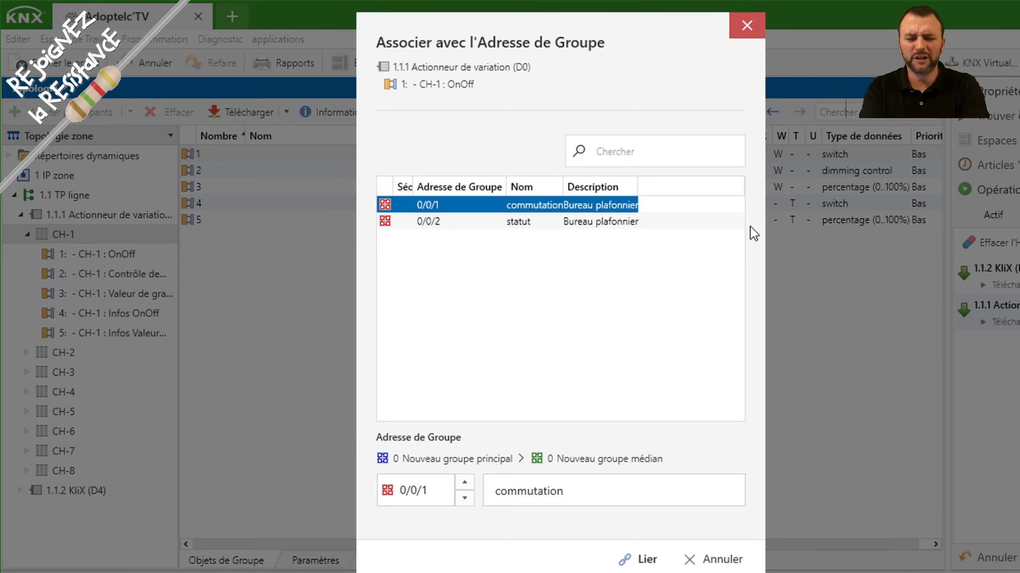
pyautogui.press('Return')
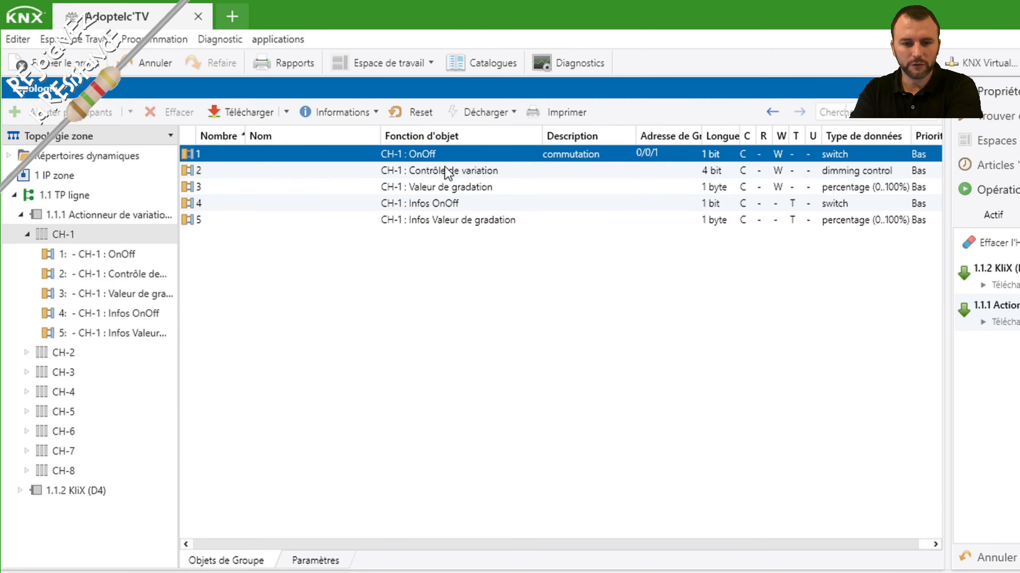
# Link the "CH-1 : Contrôle de variation" object of the dimming actuator to group address 0/0/3 atténuation
pyautogui.rightClick(444, 167)
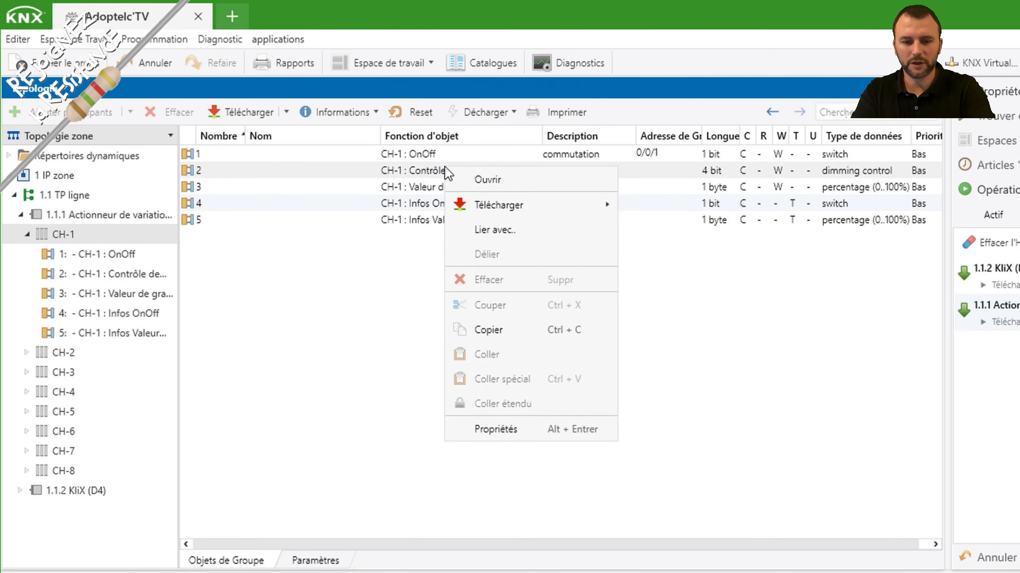
pyautogui.click(681, 293)
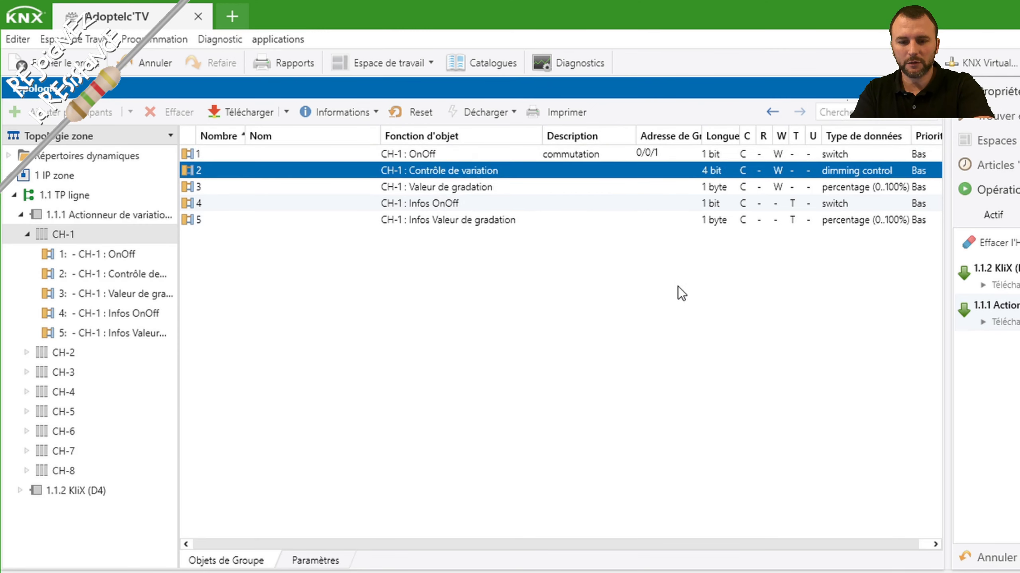
pyautogui.rightClick(634, 171)
pyautogui.click(684, 232)
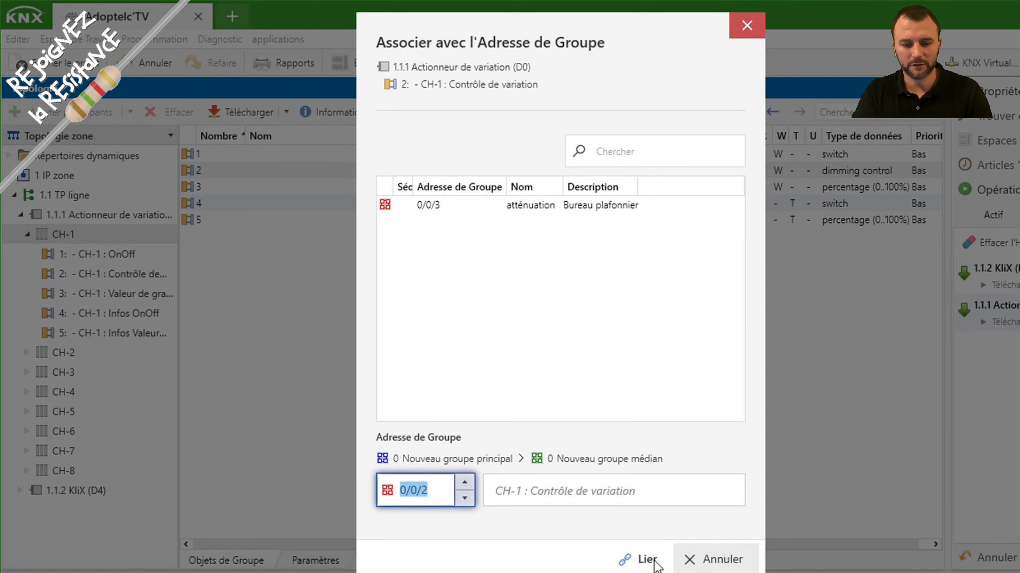
pyautogui.click(446, 207)
pyautogui.click(642, 559)
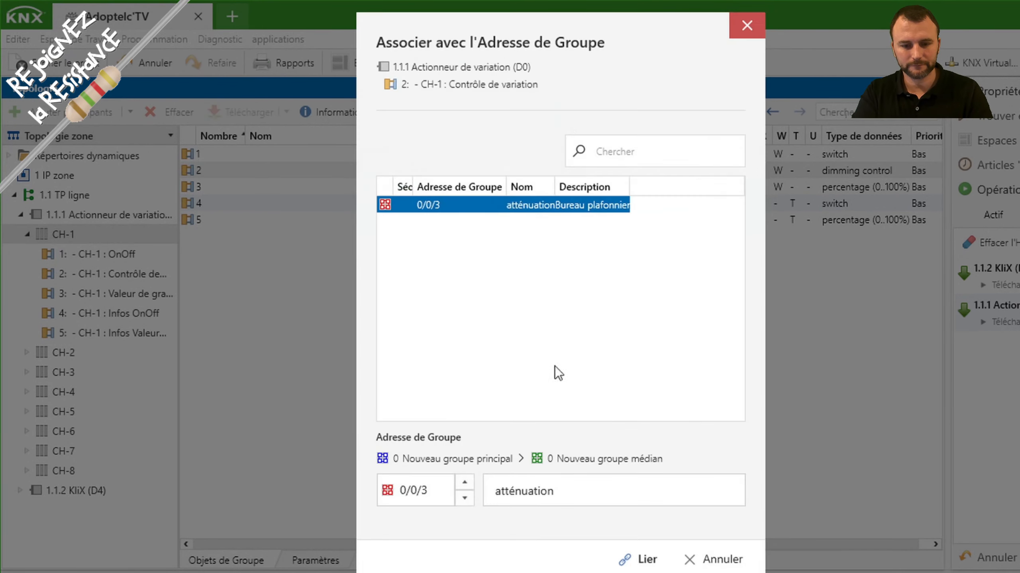
# Link the "CH-1 : Valeur de gradation" object to group address 0/0/4 valeur de variation
pyautogui.rightClick(468, 187)
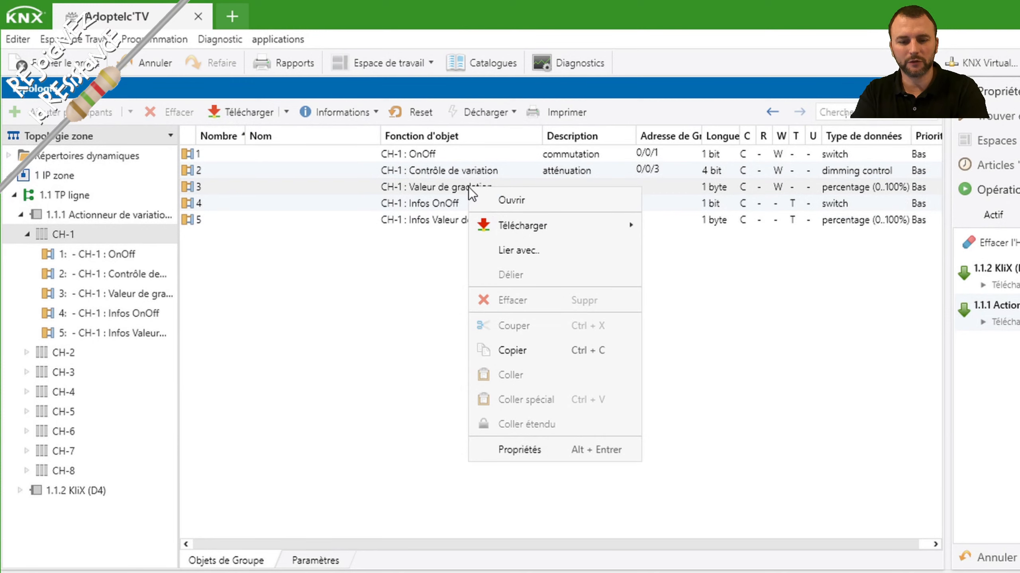
pyautogui.click(520, 251)
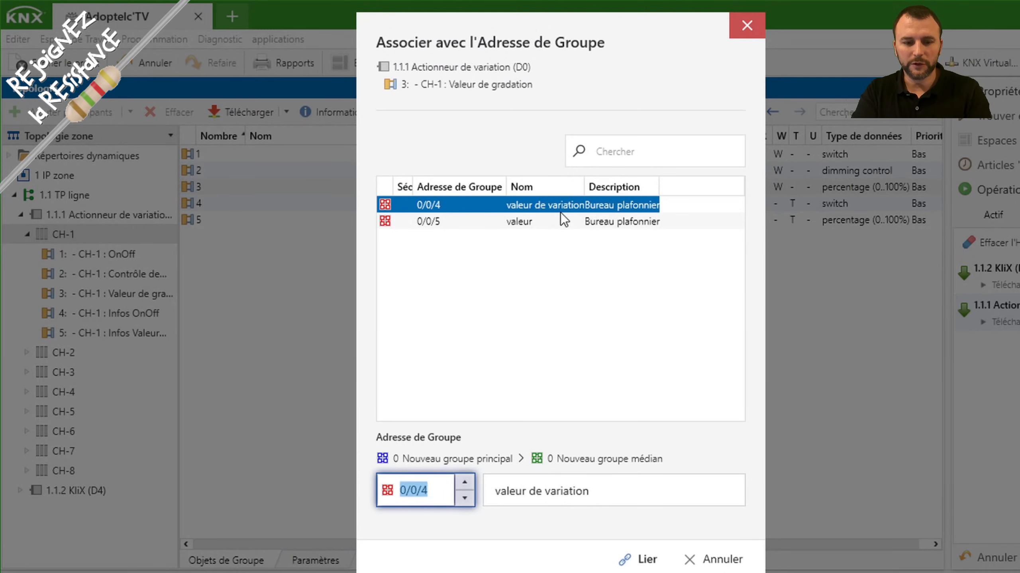
pyautogui.click(652, 556)
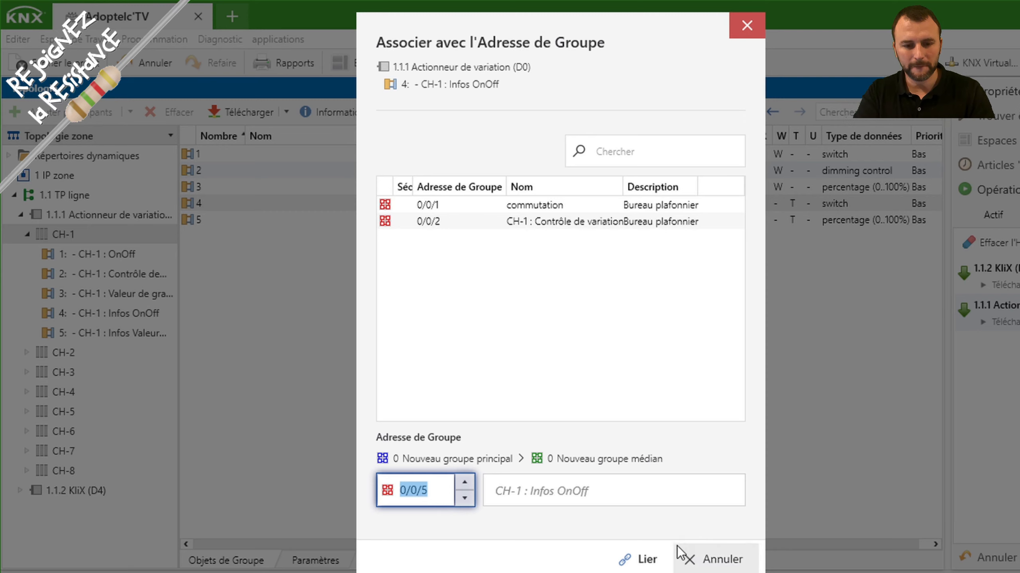
# Link the "CH-1 : Infos OnOff" object of the dimming actuator to group address 0/0/5
pyautogui.click(707, 558)
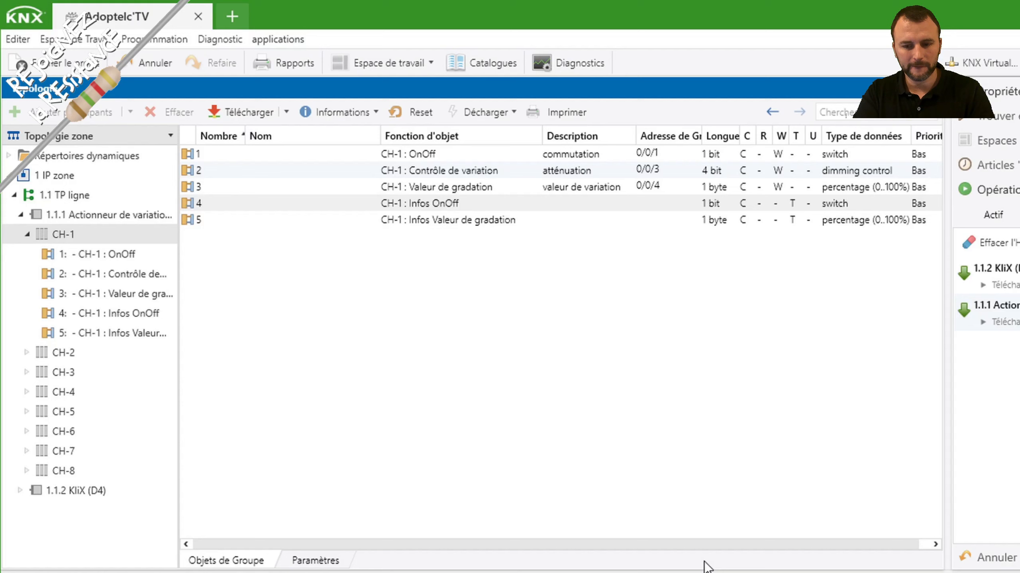
pyautogui.rightClick(449, 206)
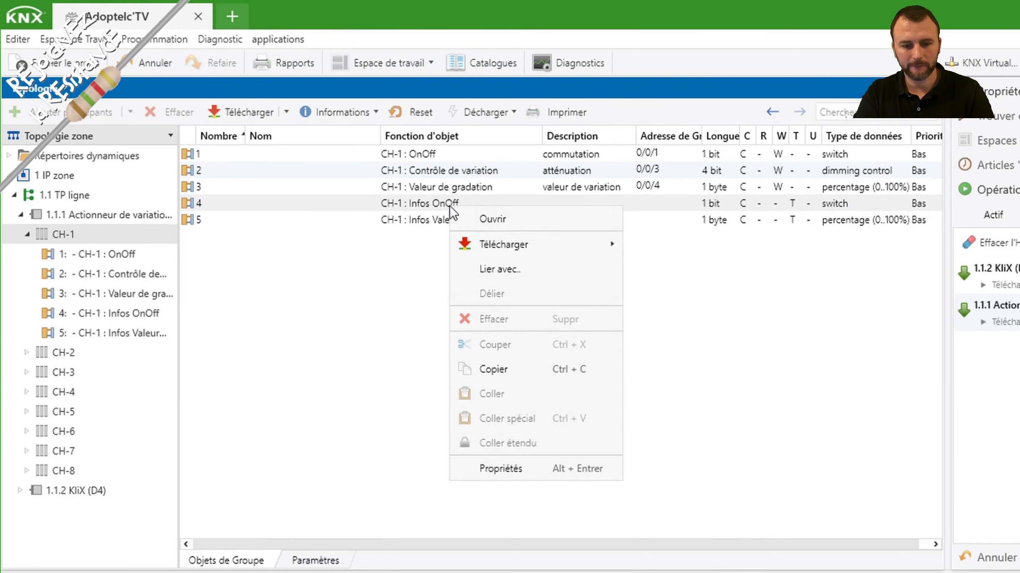
pyautogui.click(501, 270)
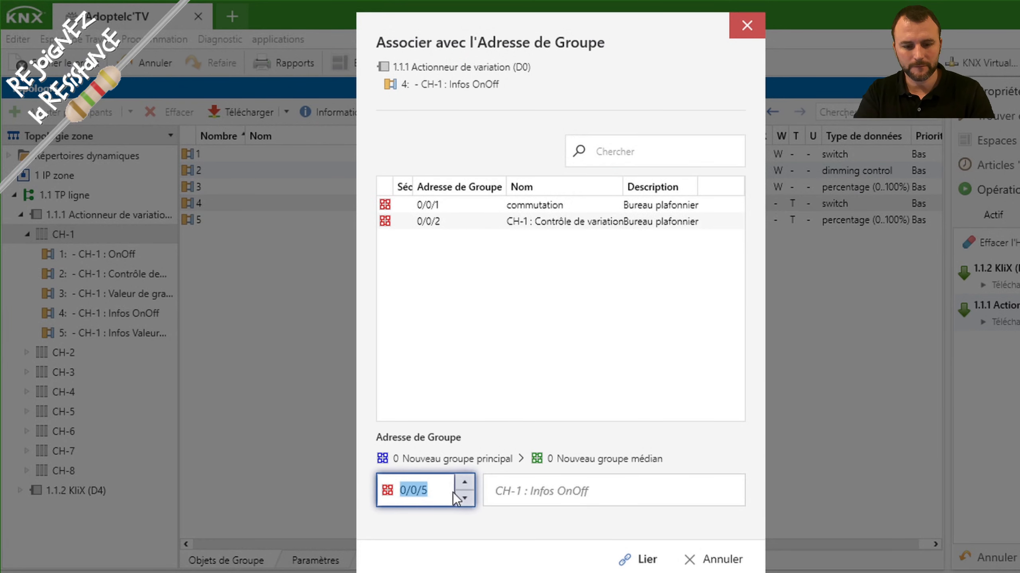
pyautogui.click(644, 565)
# Link the "CH-1 : Infos Valeur de gradation" object to group address 0/0/4 valeur de variation
pyautogui.click(488, 220)
pyautogui.rightClick(488, 220)
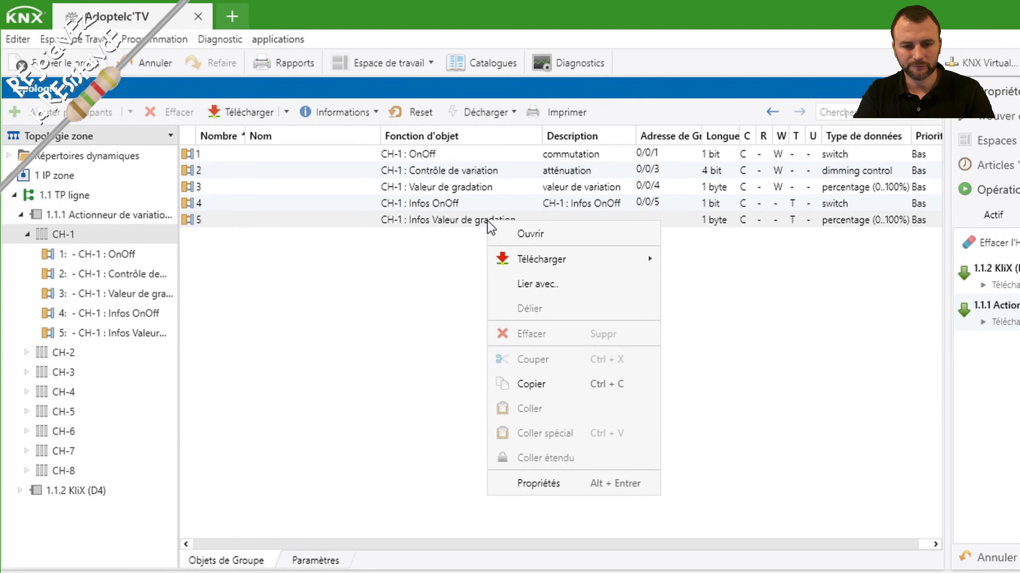
pyautogui.click(554, 285)
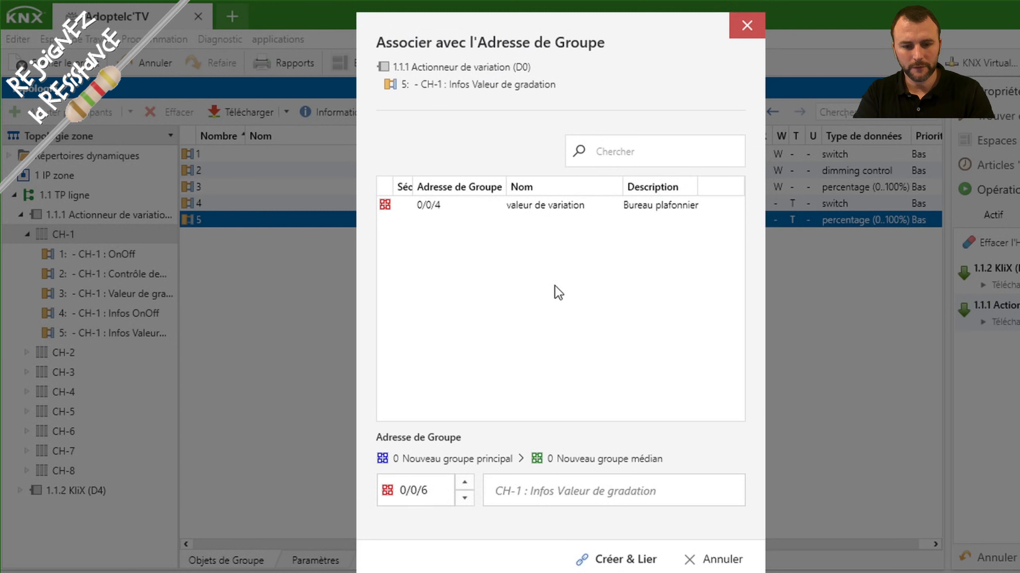
pyautogui.click(522, 209)
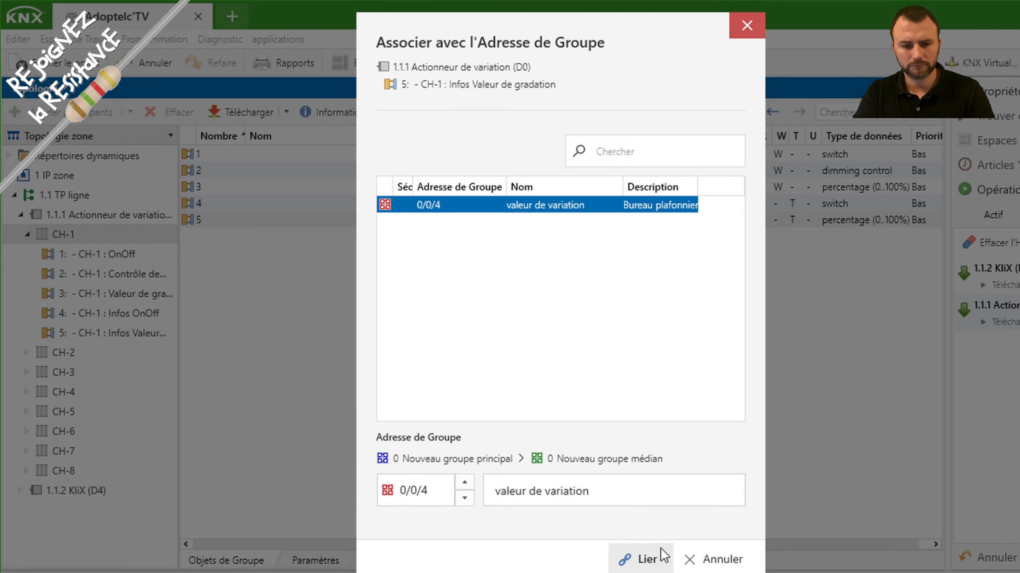
pyautogui.click(643, 560)
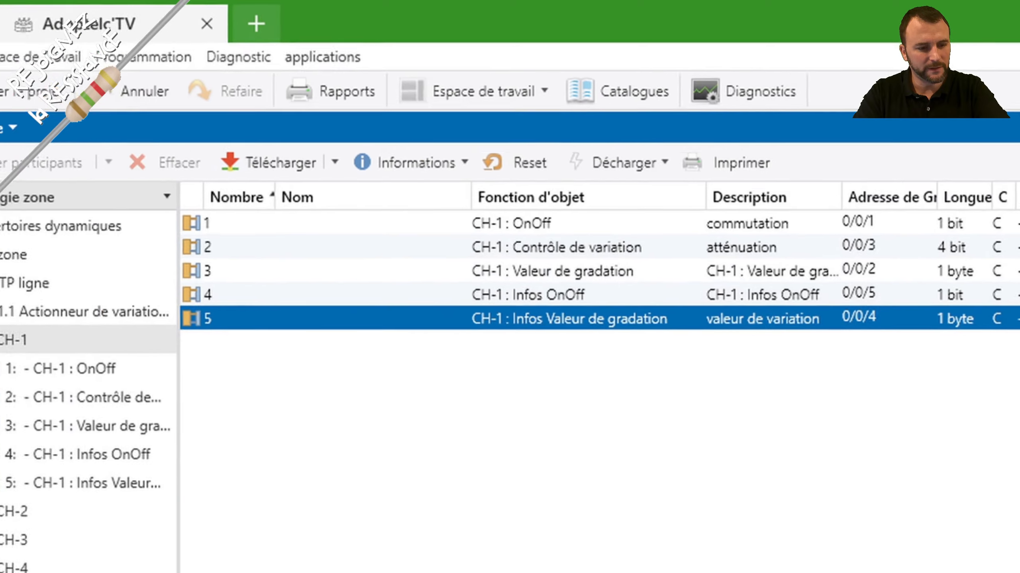
# In the parameters of 1.1.2 KliX, set CH-1's function to "Variation d'intensité - Retour d'information (noir/jaune/rouge)"
pyautogui.click(37, 319)
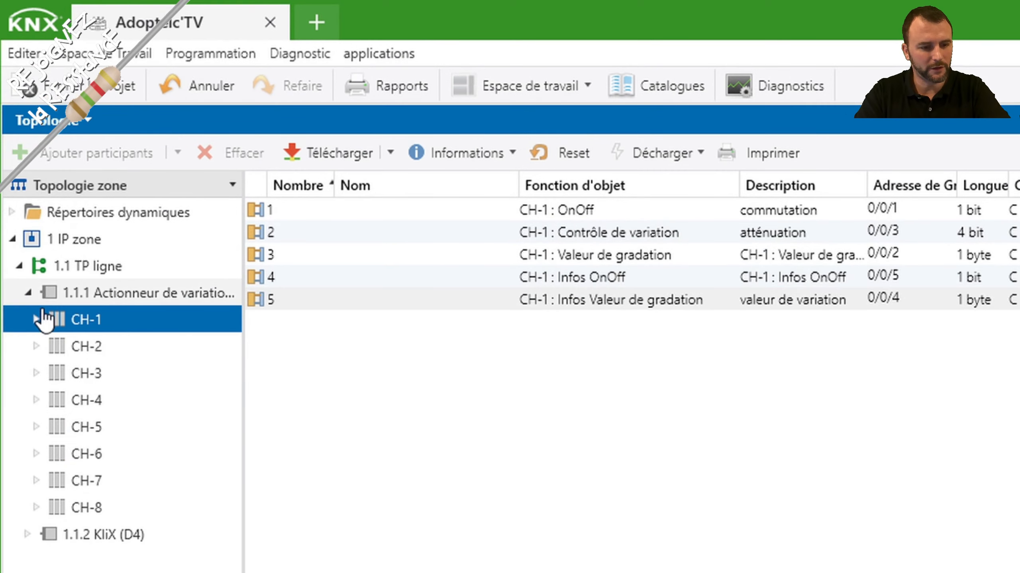
pyautogui.click(29, 293)
pyautogui.click(54, 324)
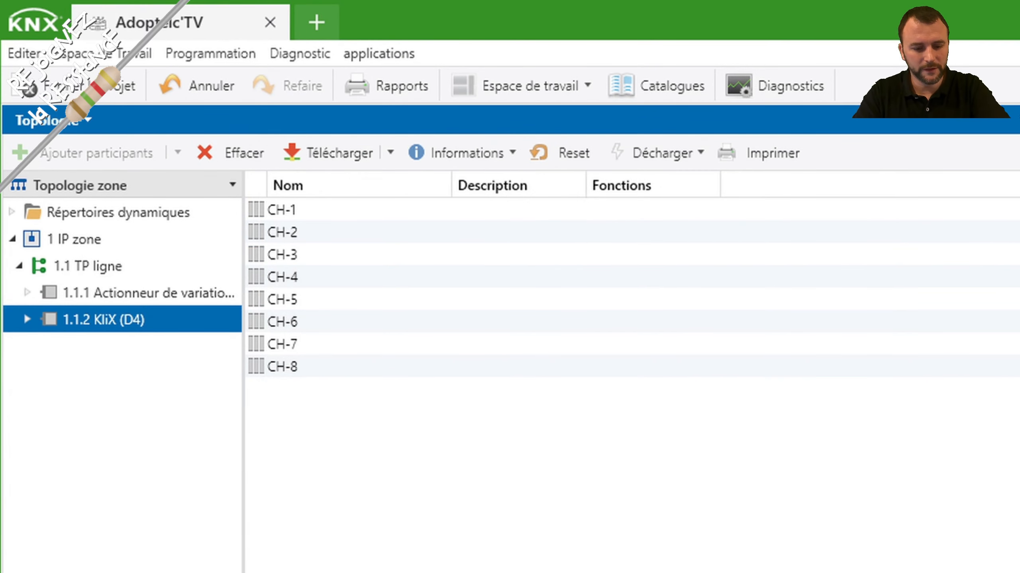
pyautogui.click(401, 572)
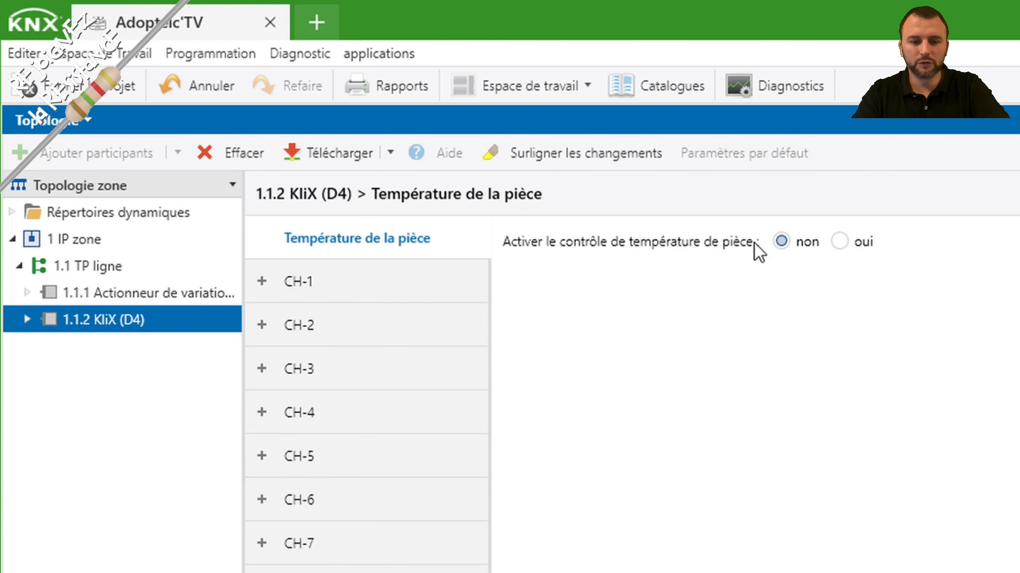
pyautogui.click(292, 283)
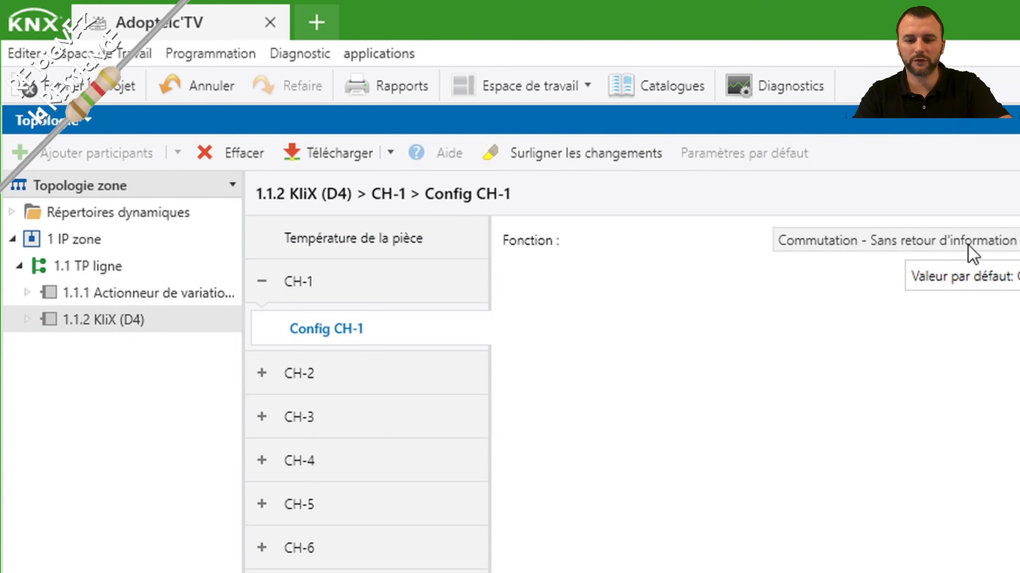
pyautogui.click(924, 240)
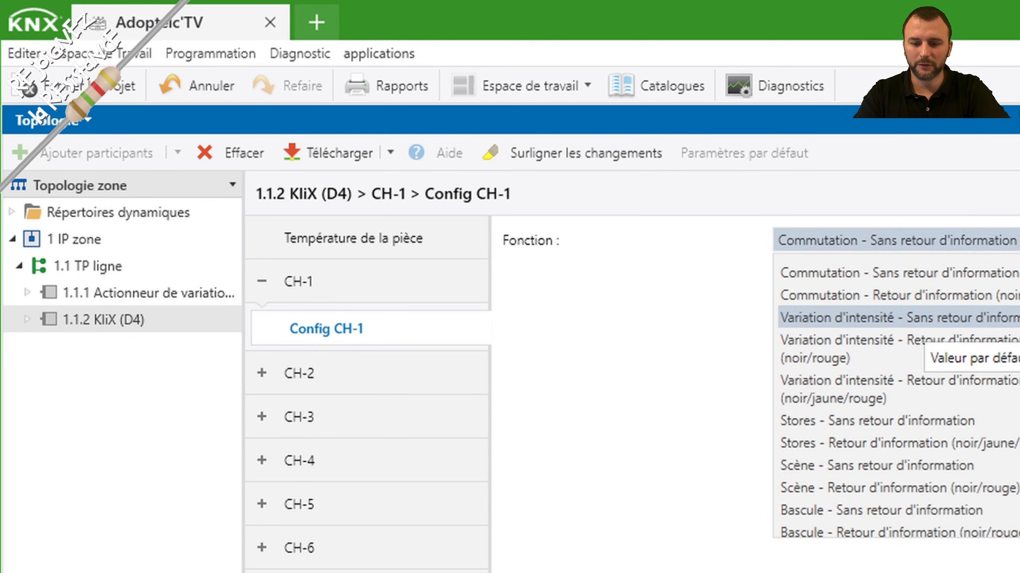
pyautogui.click(898, 385)
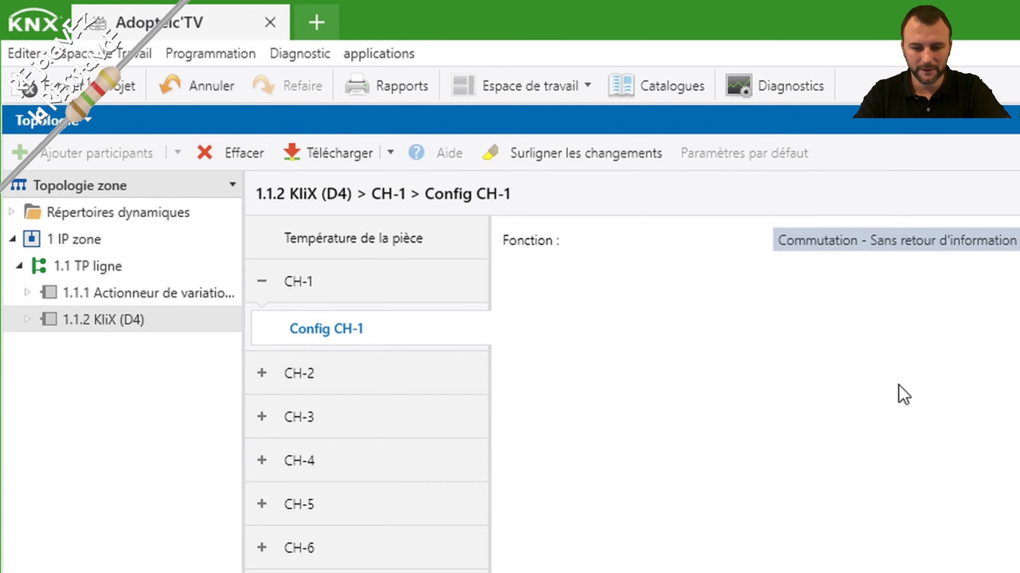
# List the group objects of the KliX device's CH-1 and widen the "Fonction d'objet" column to show their full names
pyautogui.click(25, 324)
pyautogui.click(26, 320)
pyautogui.click(40, 349)
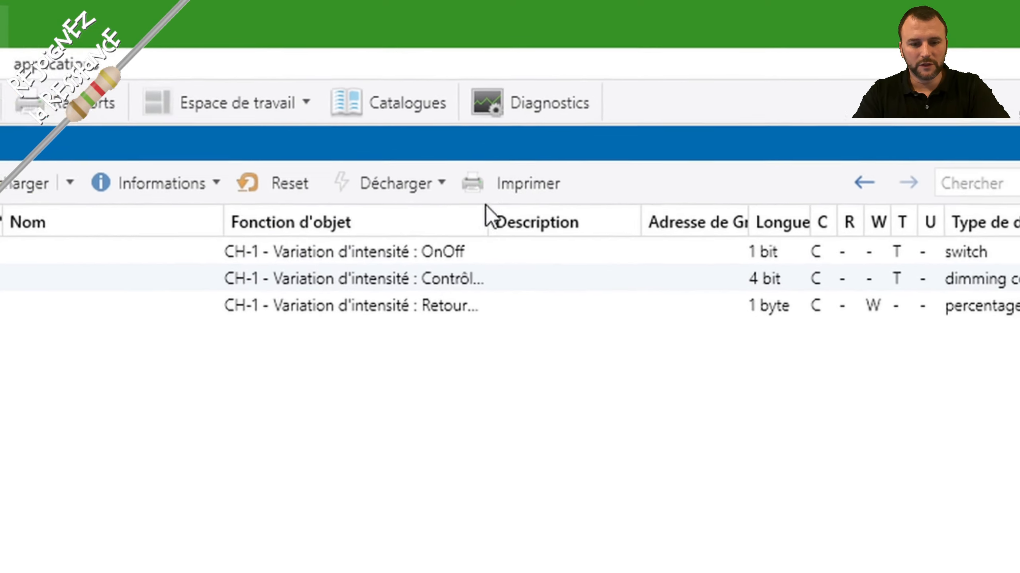
pyautogui.moveTo(353, 241); pyautogui.dragTo(540, 241)
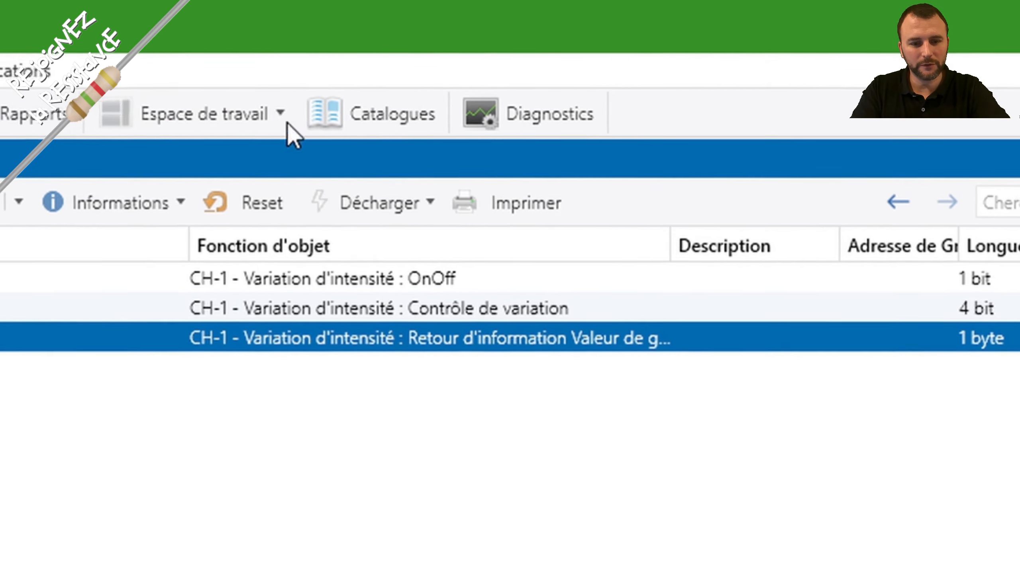
# Set the workspace to split panels vertically and open a new Bâtiment panel beside the topology
pyautogui.click(248, 114)
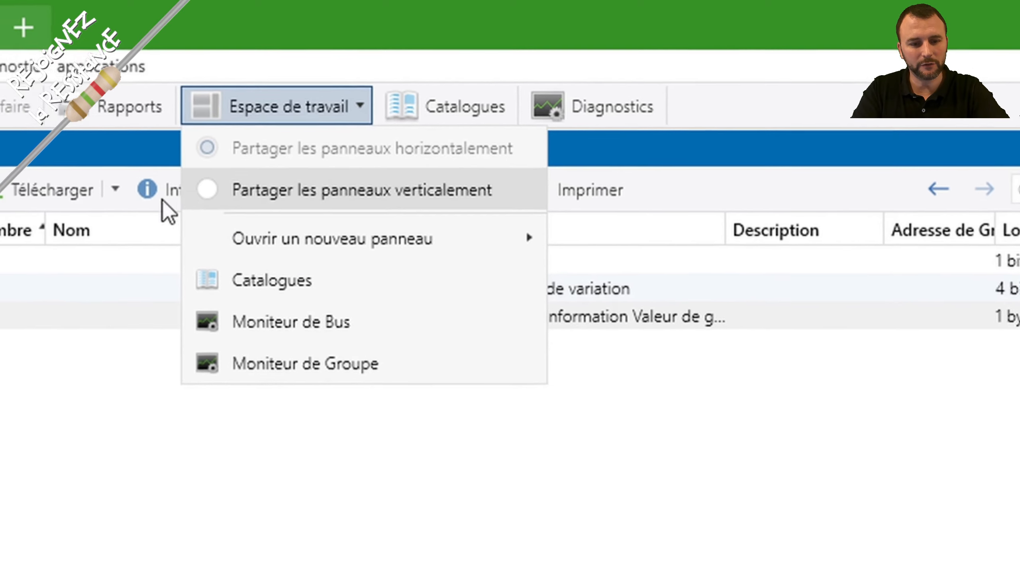
pyautogui.click(277, 189)
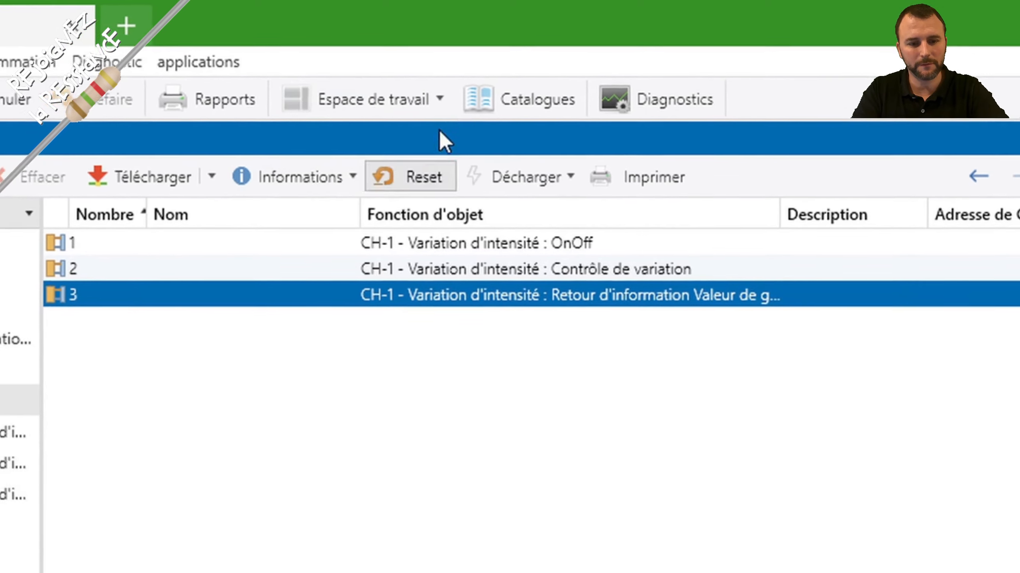
pyautogui.click(349, 101)
pyautogui.moveTo(404, 227)
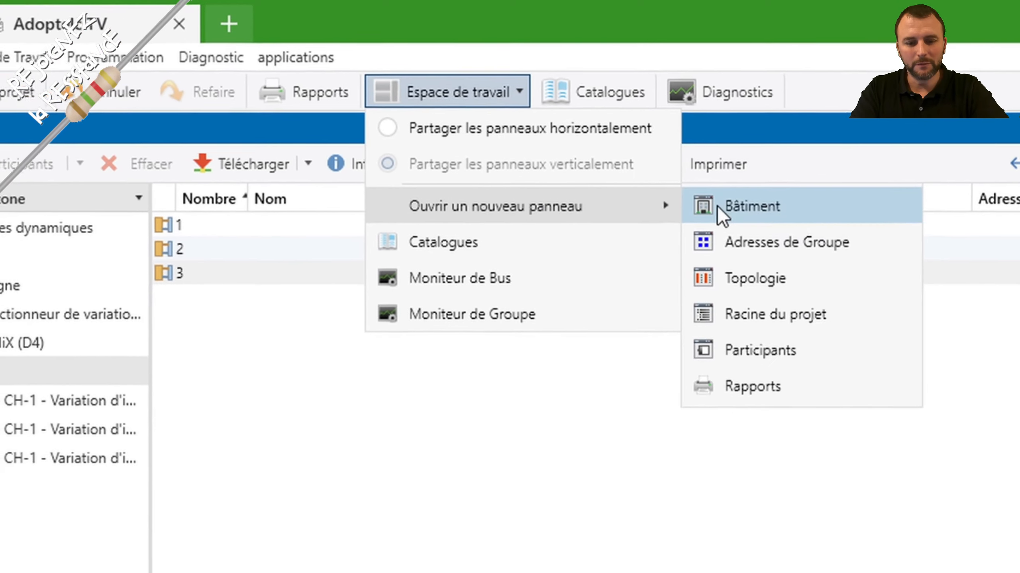
pyautogui.click(685, 212)
# Expand Bureau in the Adoptelc'TV building and assign the KliX device's CH-1 to its plafonnier function
pyautogui.click(585, 270)
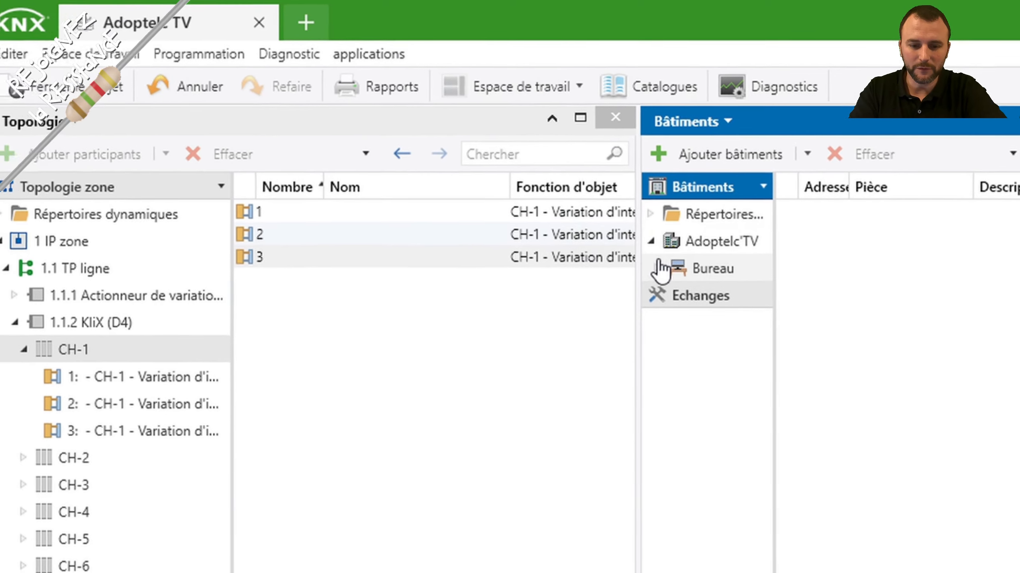
pyautogui.click(659, 266)
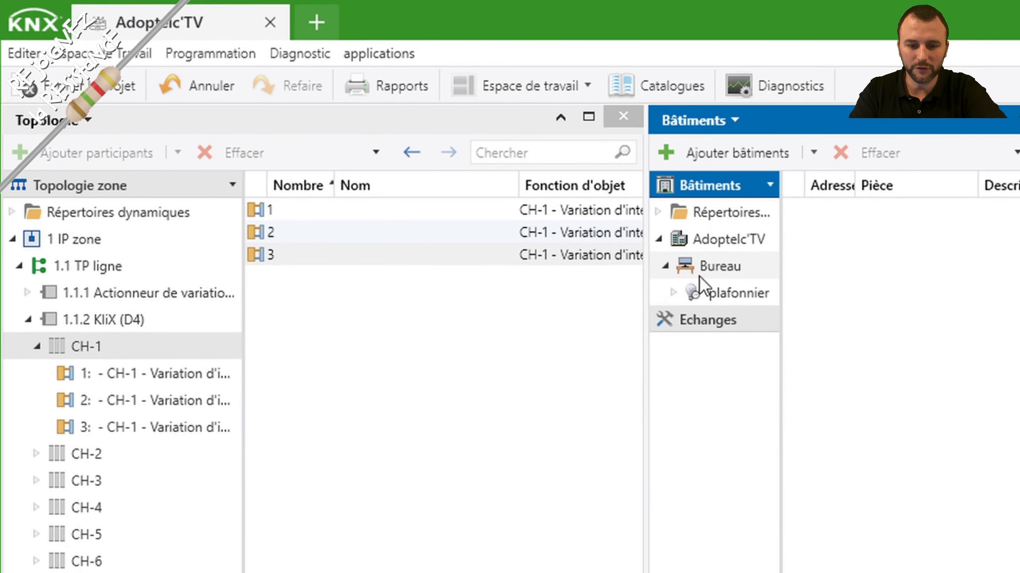
pyautogui.click(700, 291)
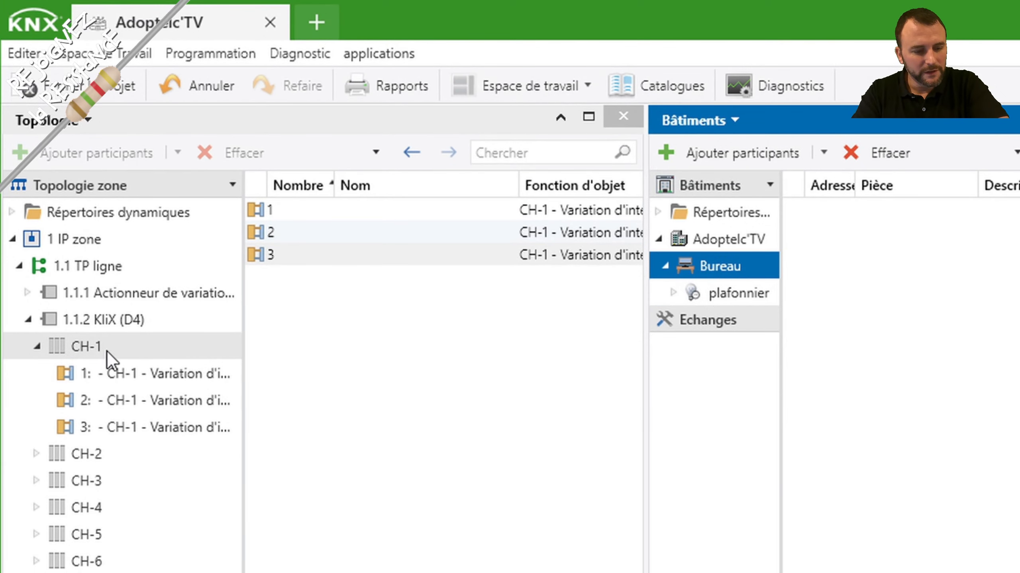
pyautogui.click(68, 351)
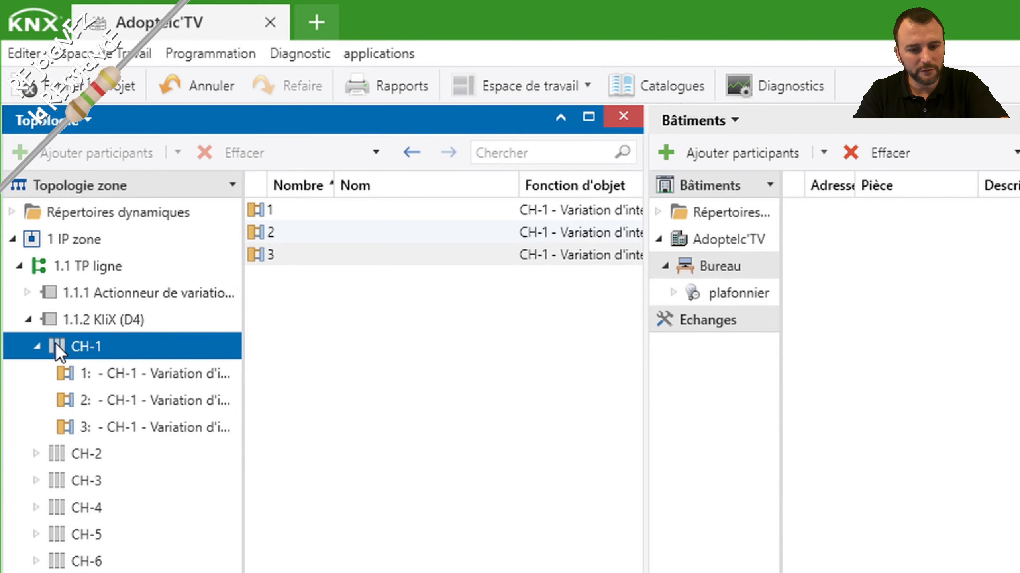
pyautogui.moveTo(60, 348); pyautogui.dragTo(730, 292)
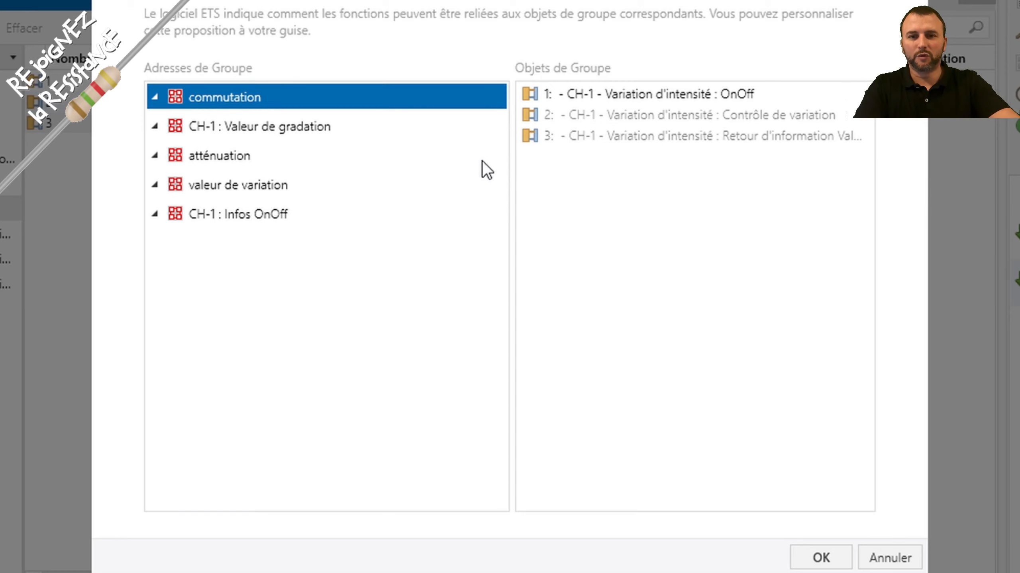
# Link CH-1's OnOff object to commutation, Contrôle de variation to atténuation and the Retour d'information object to valeur de variation, and accept the links
pyautogui.moveTo(582, 94); pyautogui.dragTo(164, 100)
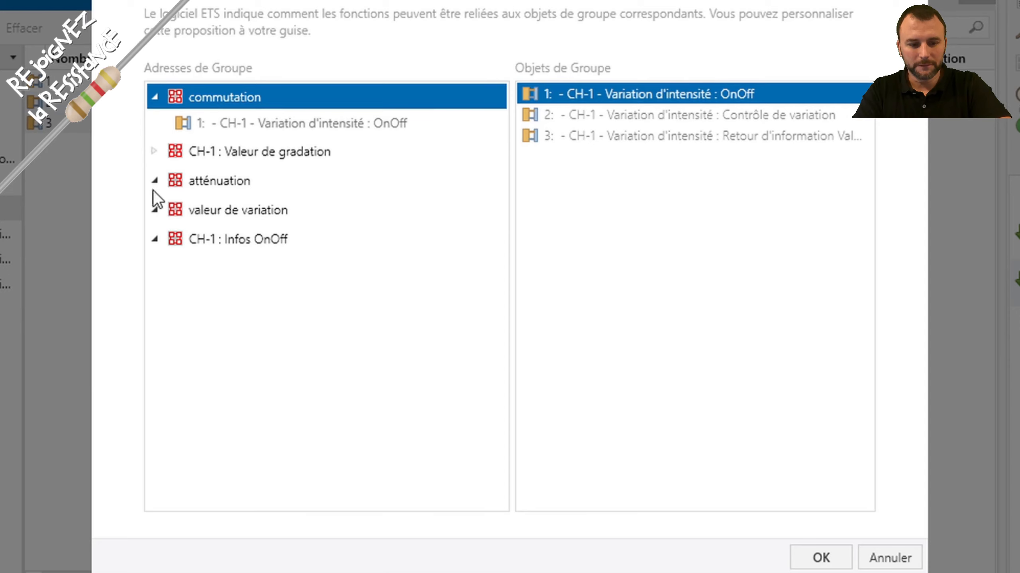
pyautogui.click(199, 180)
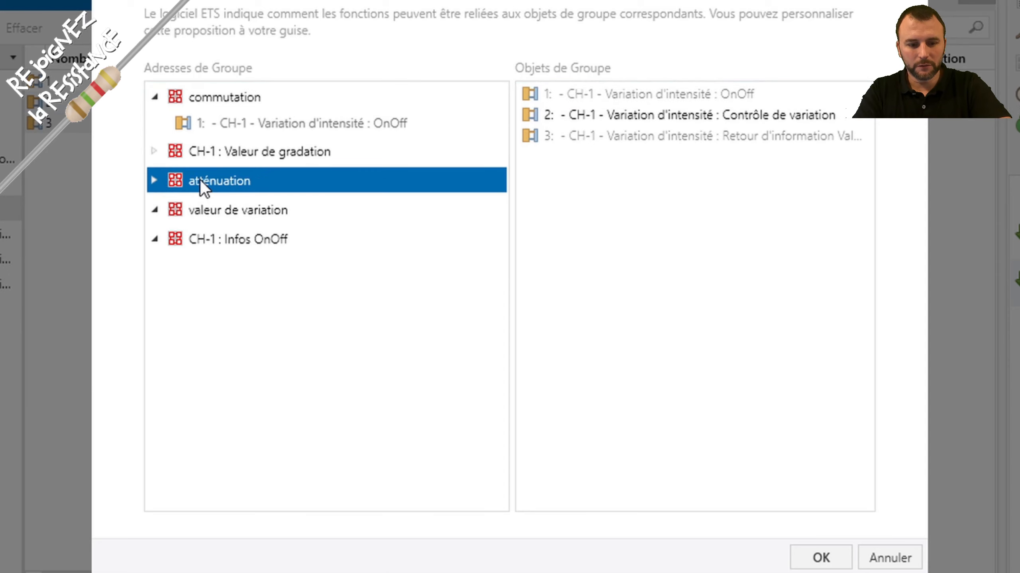
pyautogui.click(723, 116)
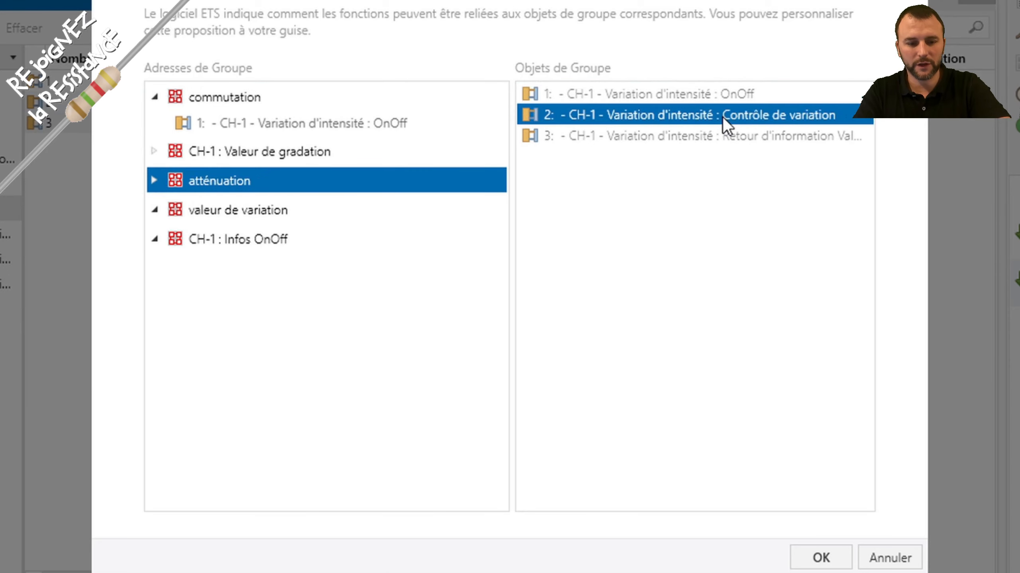
pyautogui.click(183, 210)
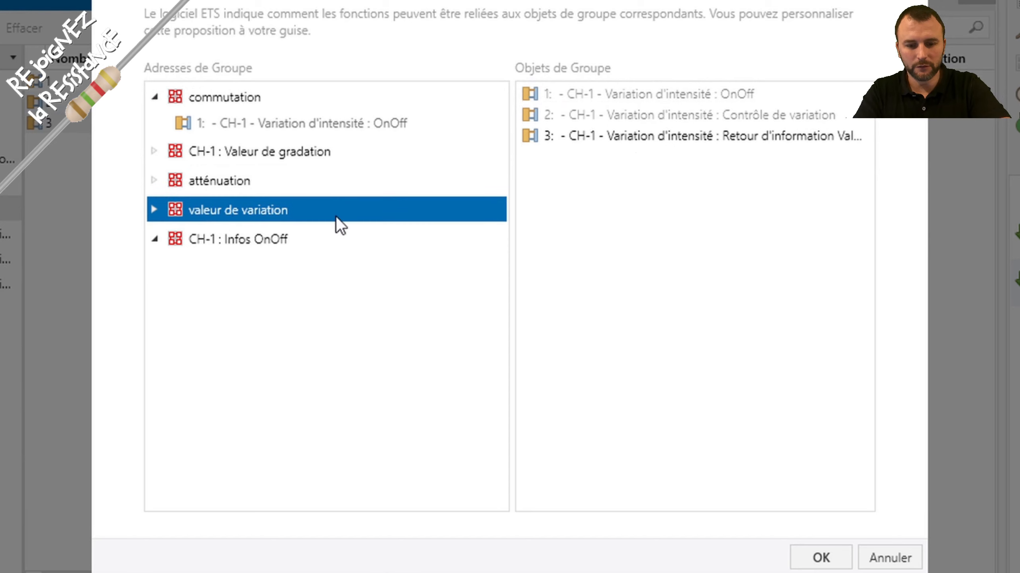
pyautogui.click(648, 140)
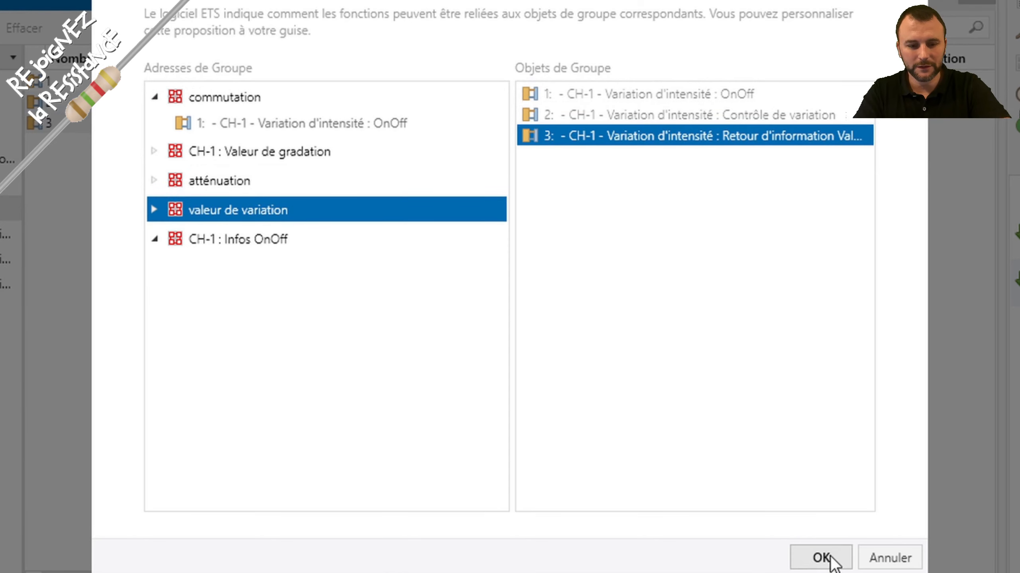
pyautogui.click(155, 181)
pyautogui.click(810, 554)
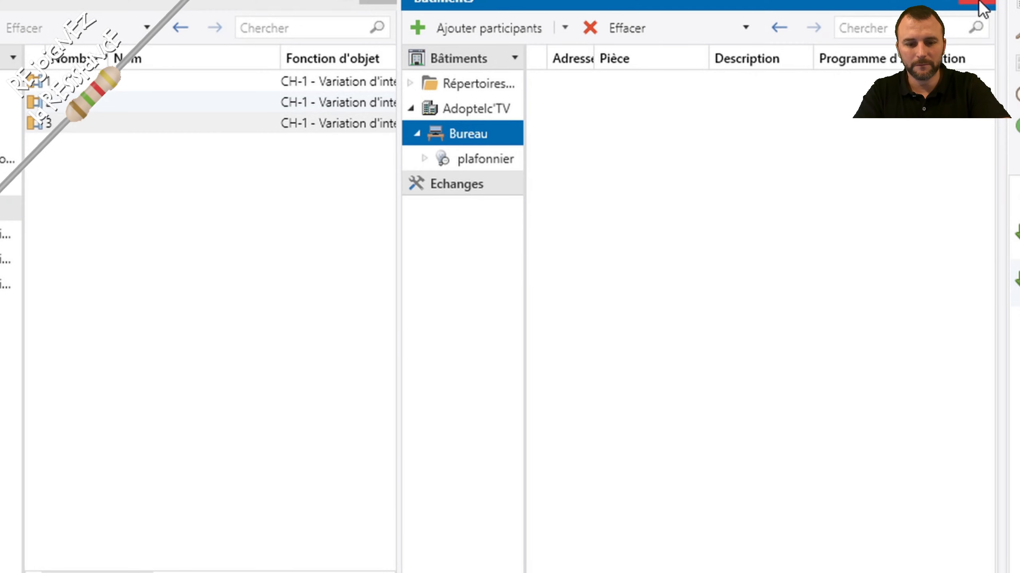
# Close the Bâtiments panel, sort the KliX CH-1 objects by description and inspect the associations of group address 0/0/4
pyautogui.click(978, 2)
pyautogui.click(696, 59)
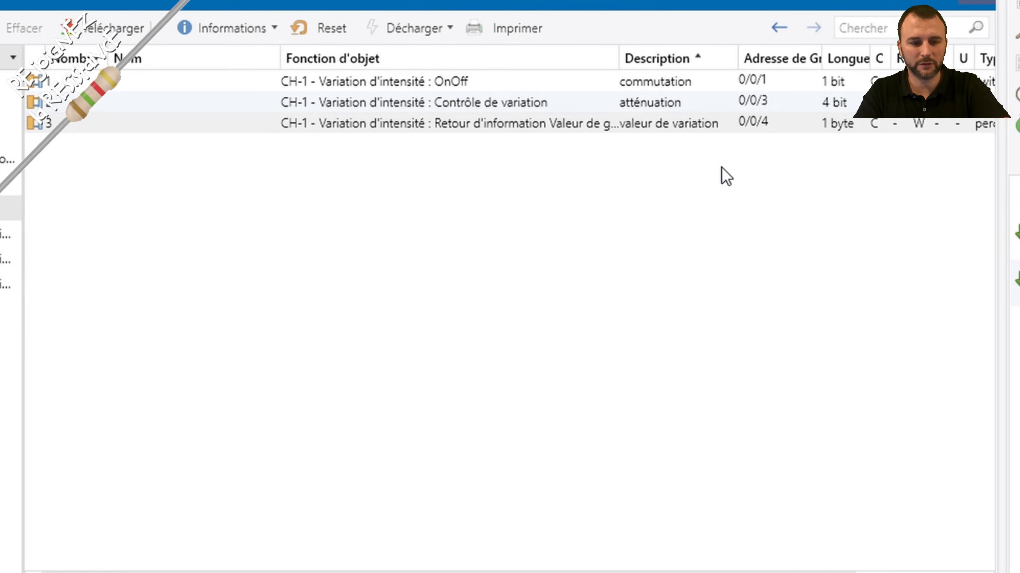
pyautogui.click(753, 122)
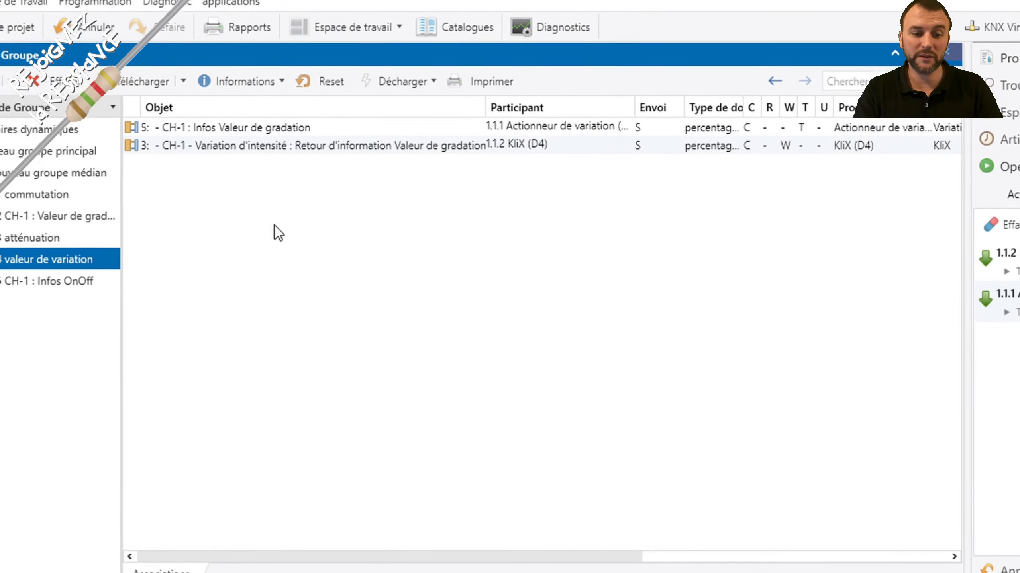
# In the topology, select both 1.1.1 Actionneur de variation and 1.1.2 KliX and unload their application and address
pyautogui.click(42, 67)
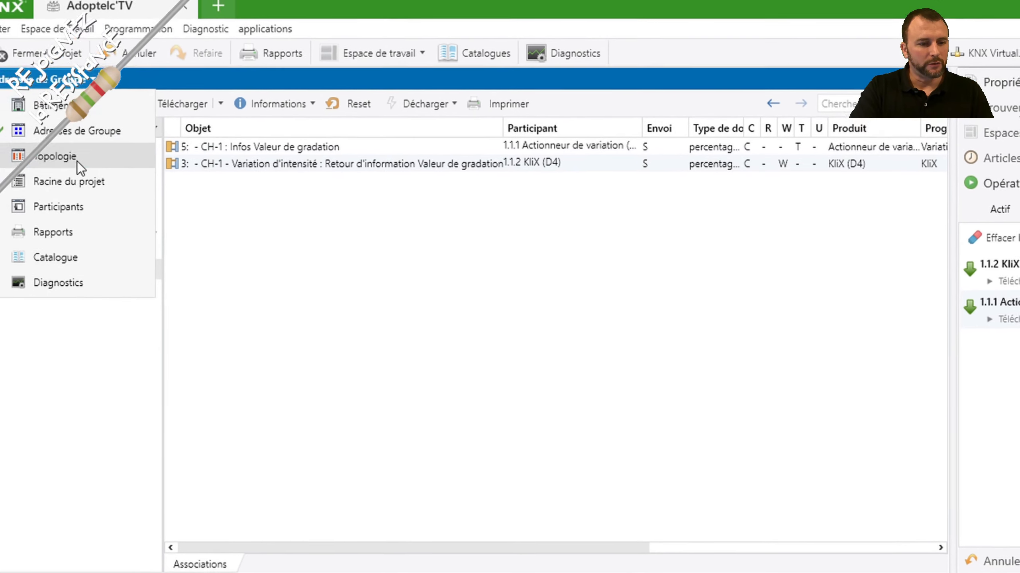
pyautogui.click(53, 151)
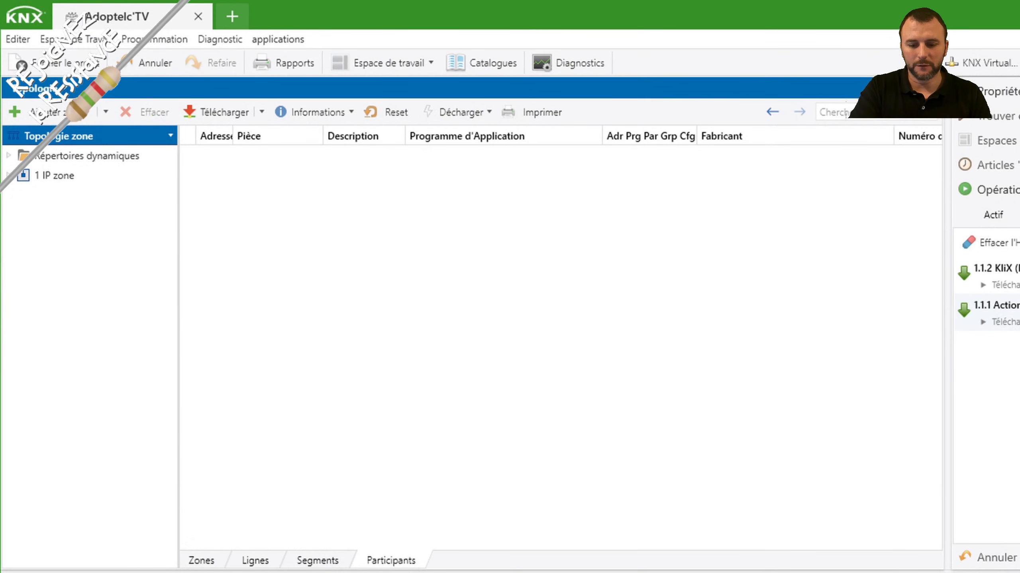
pyautogui.click(763, 572)
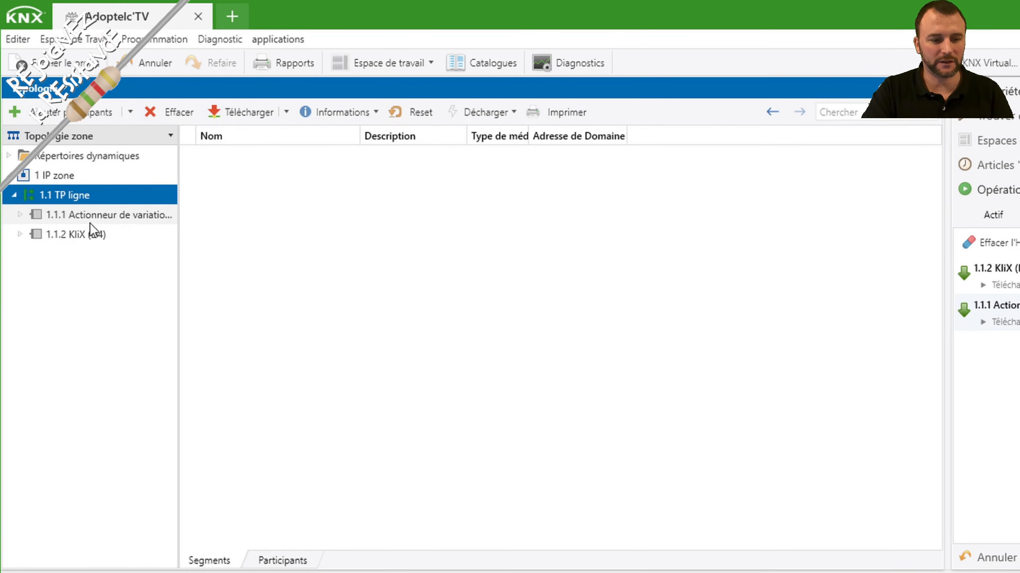
pyautogui.click(90, 223)
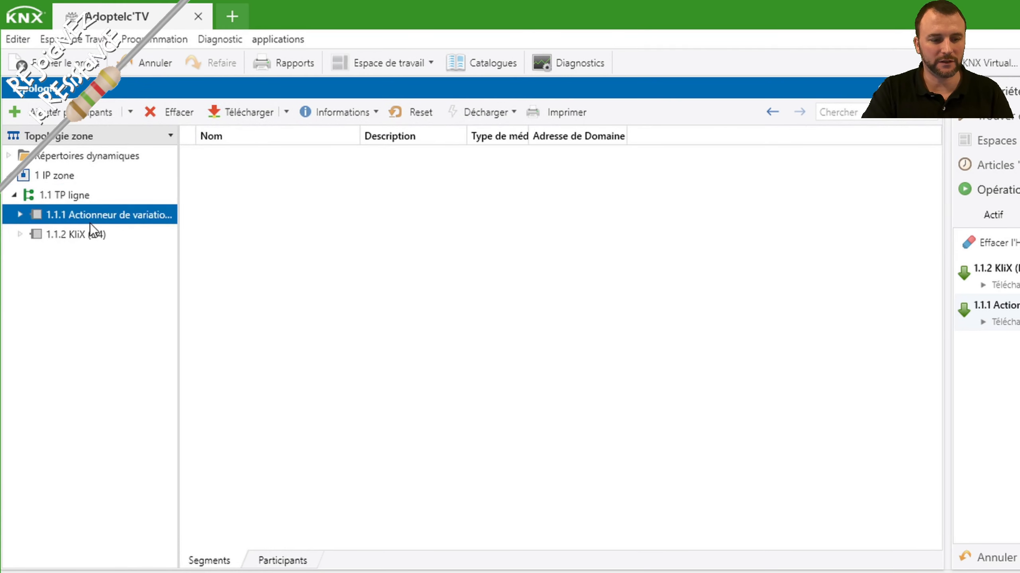
pyautogui.keyDown('ctrl'); pyautogui.click(73, 235); pyautogui.keyUp('ctrl')
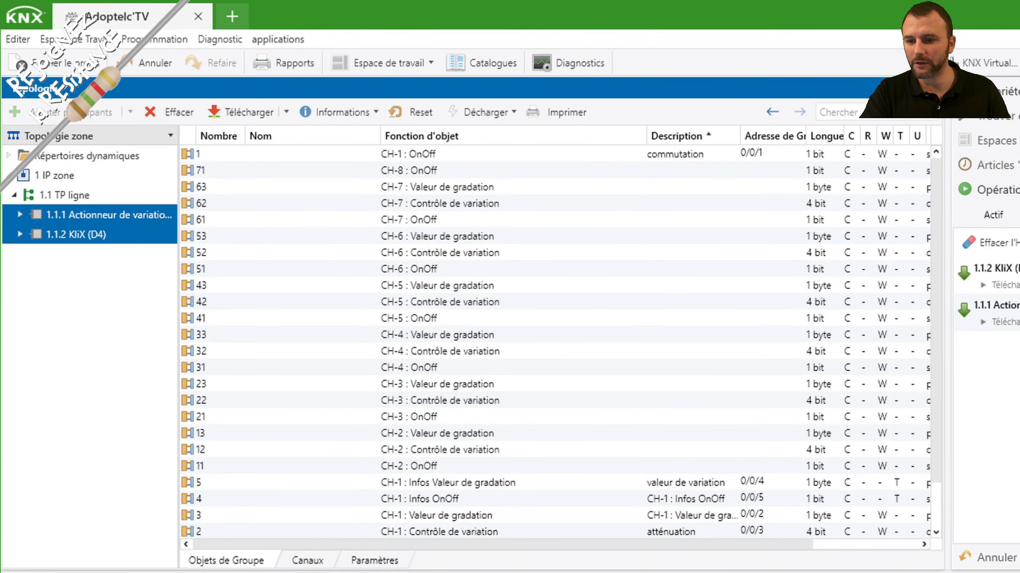
pyautogui.click(989, 63)
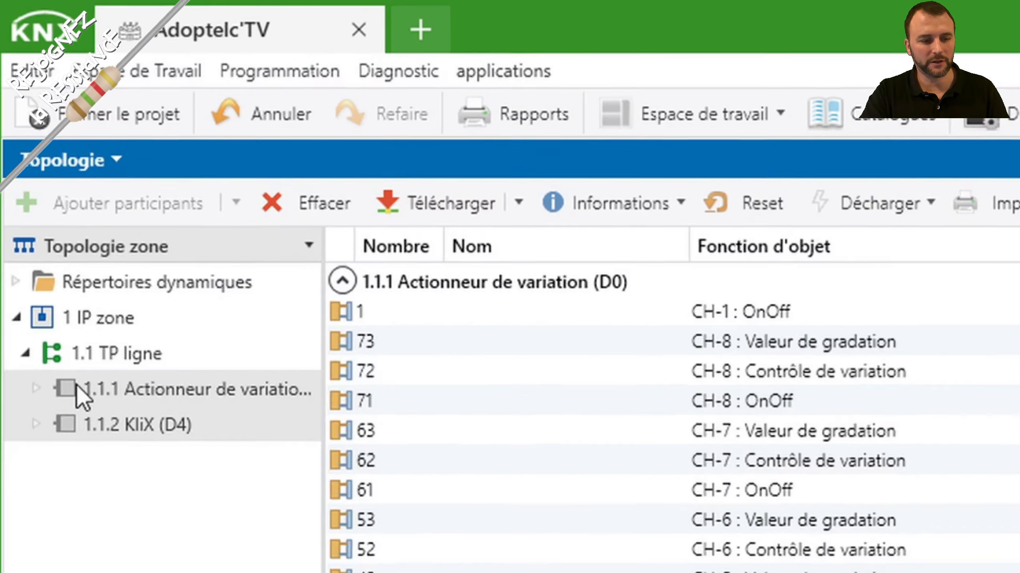
pyautogui.rightClick(45, 219)
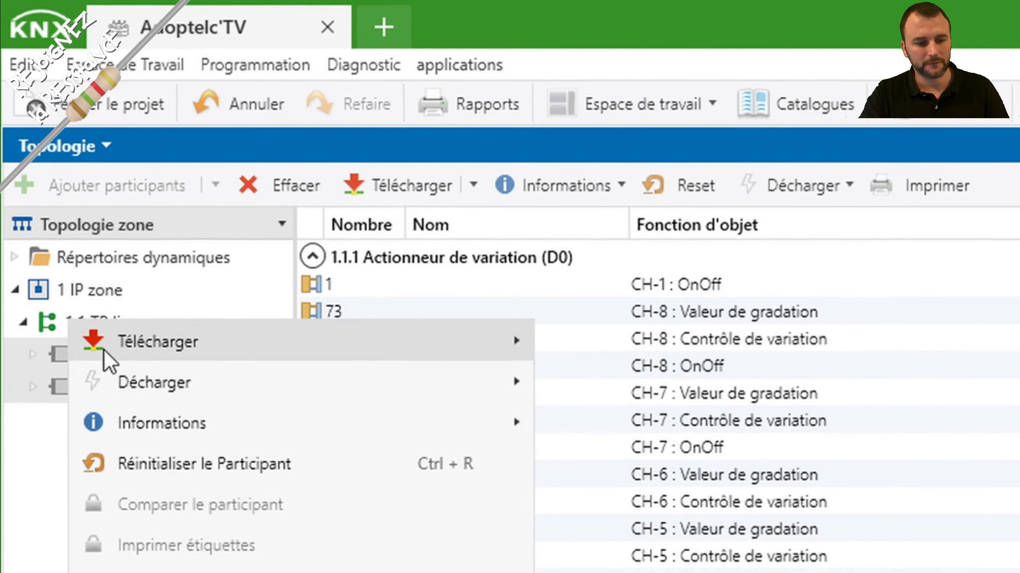
pyautogui.moveTo(203, 368)
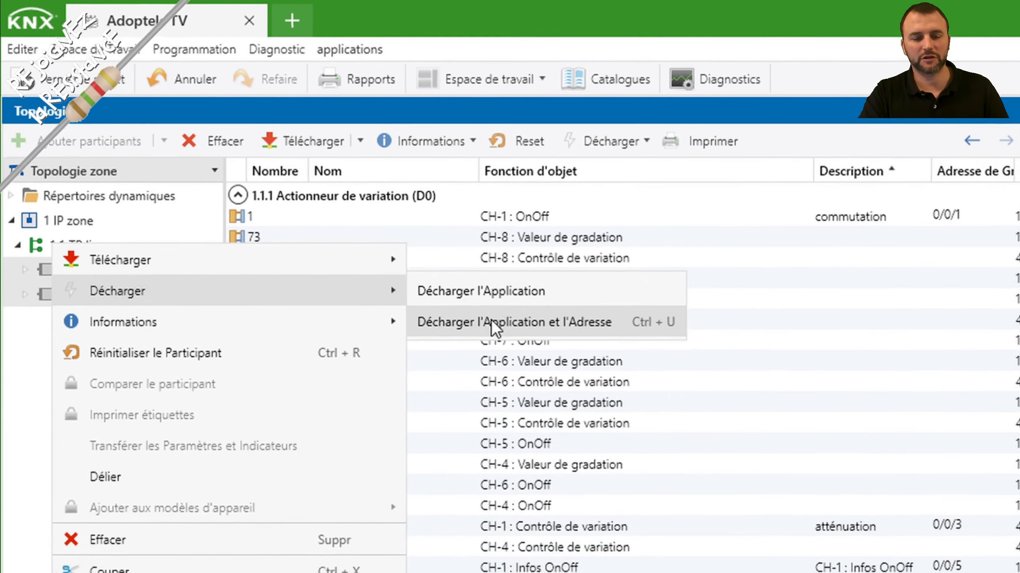
pyautogui.click(493, 322)
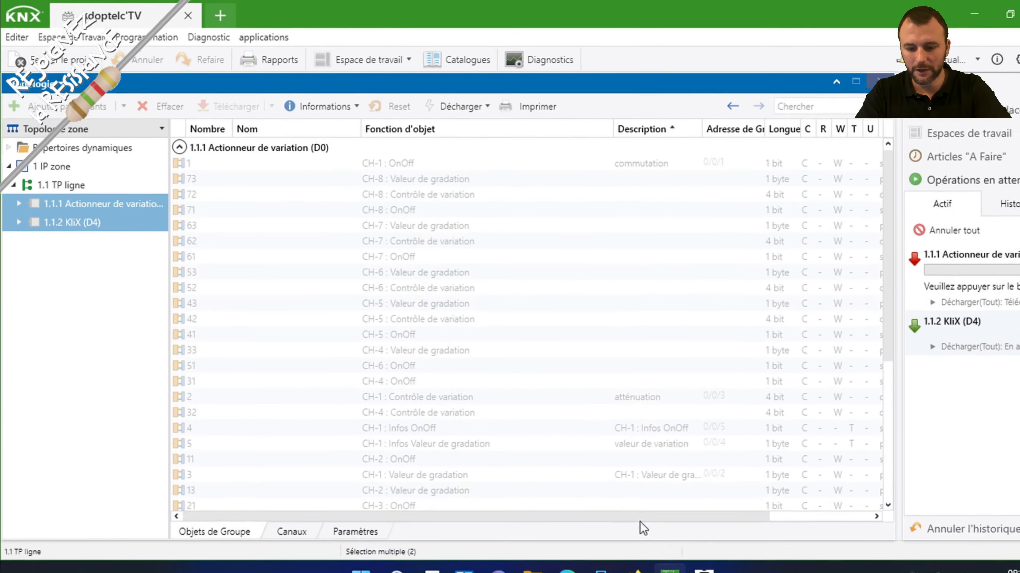
# In KNX Virtual, activate programming mode on D7 and D4 so both devices can be unloaded
pyautogui.click(704, 572)
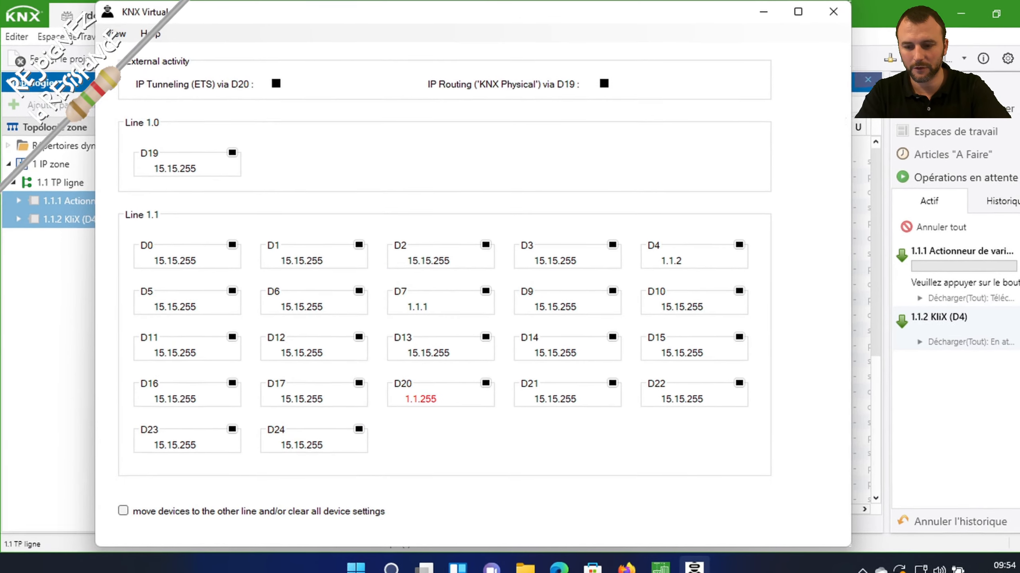
pyautogui.click(491, 295)
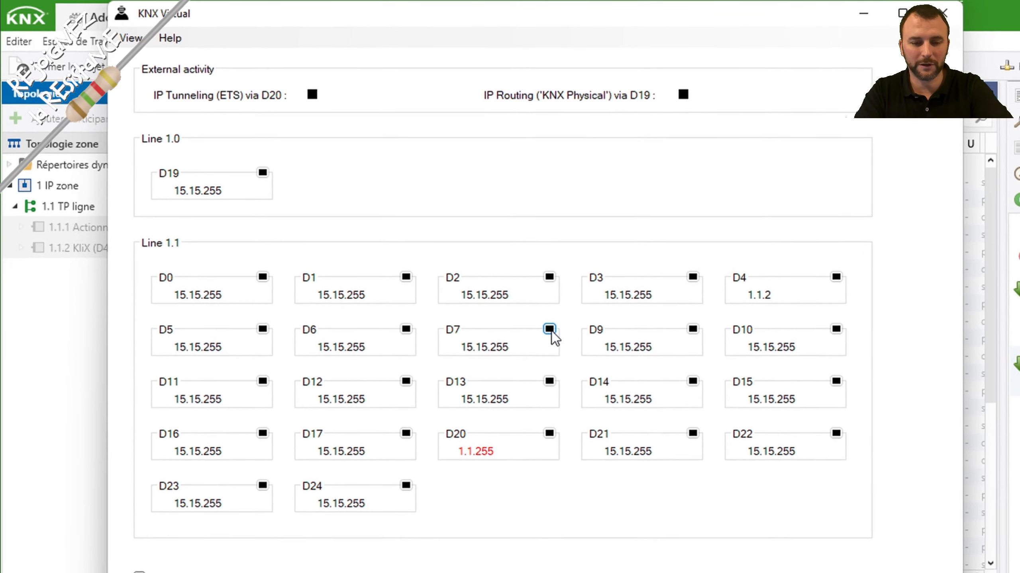
pyautogui.click(844, 279)
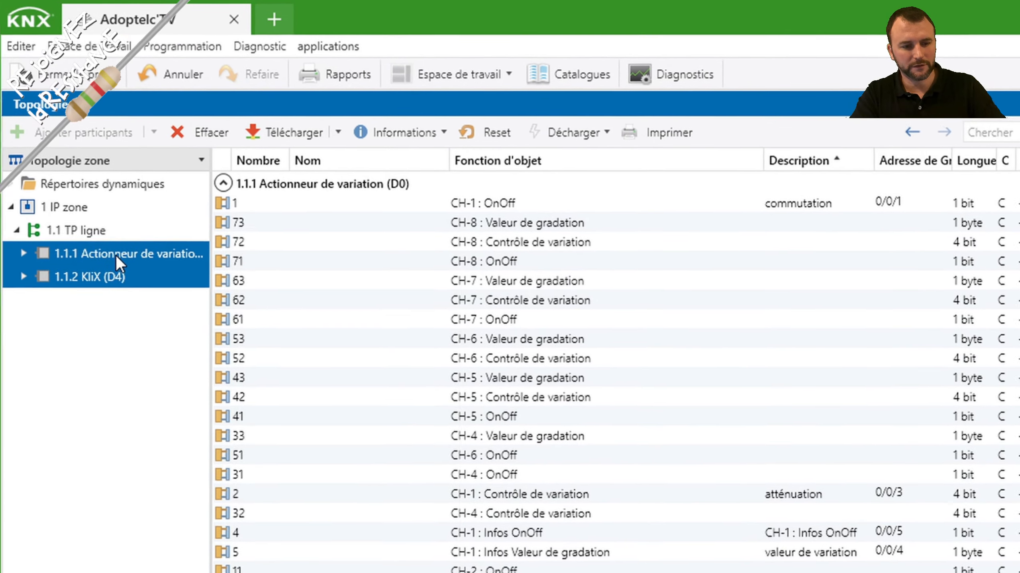
# Start a complete download to both devices from ETS and activate programming mode on D0 and D4 in KNX Virtual
pyautogui.rightClick(117, 256)
pyautogui.moveTo(446, 244)
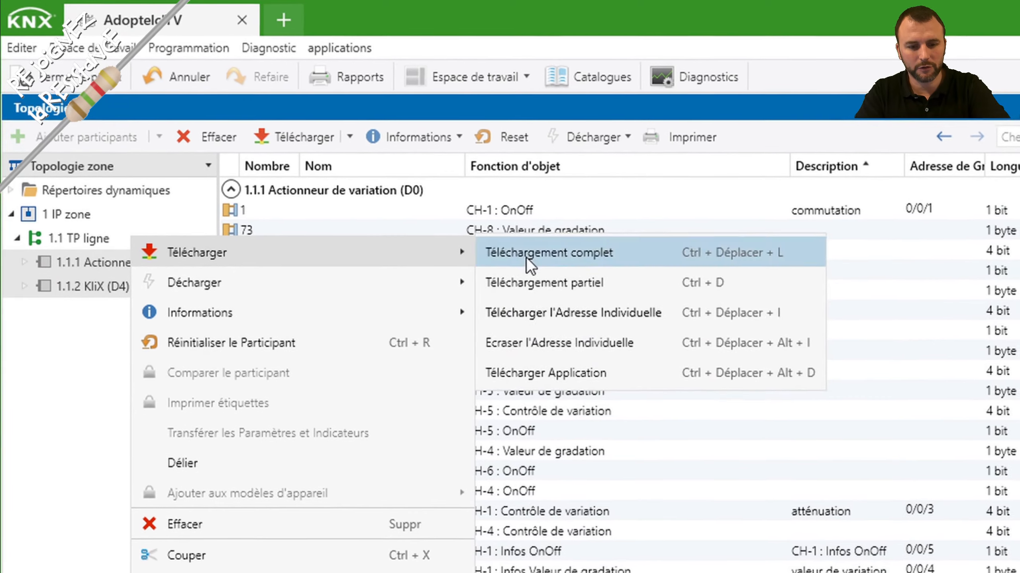
pyautogui.click(526, 256)
pyautogui.click(754, 572)
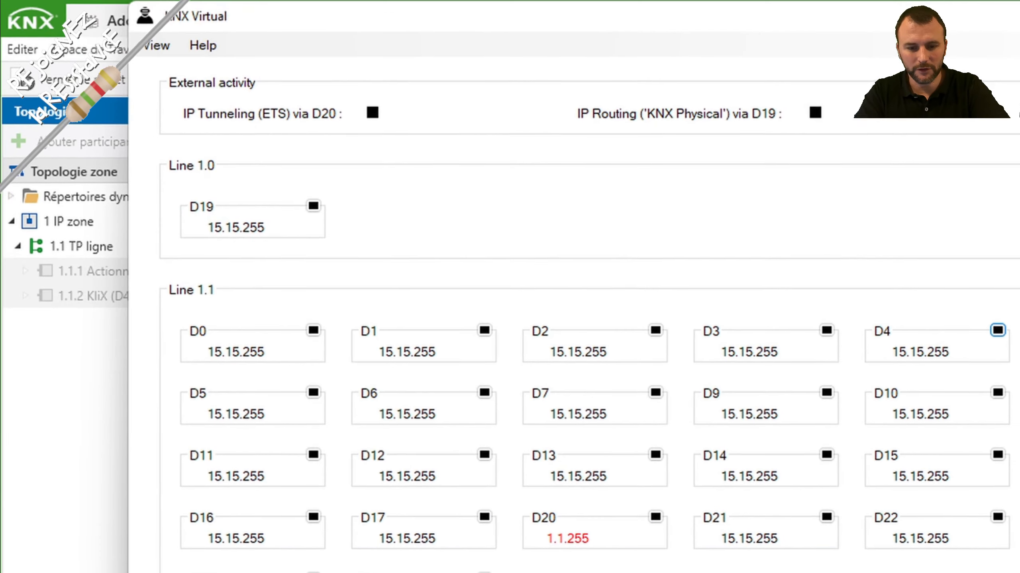
pyautogui.click(315, 333)
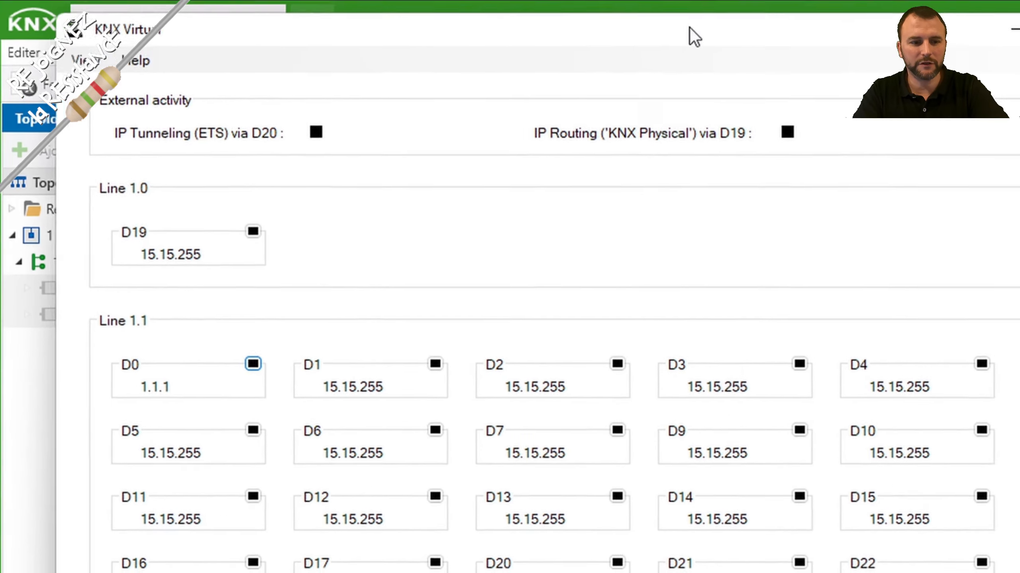
pyautogui.click(955, 25)
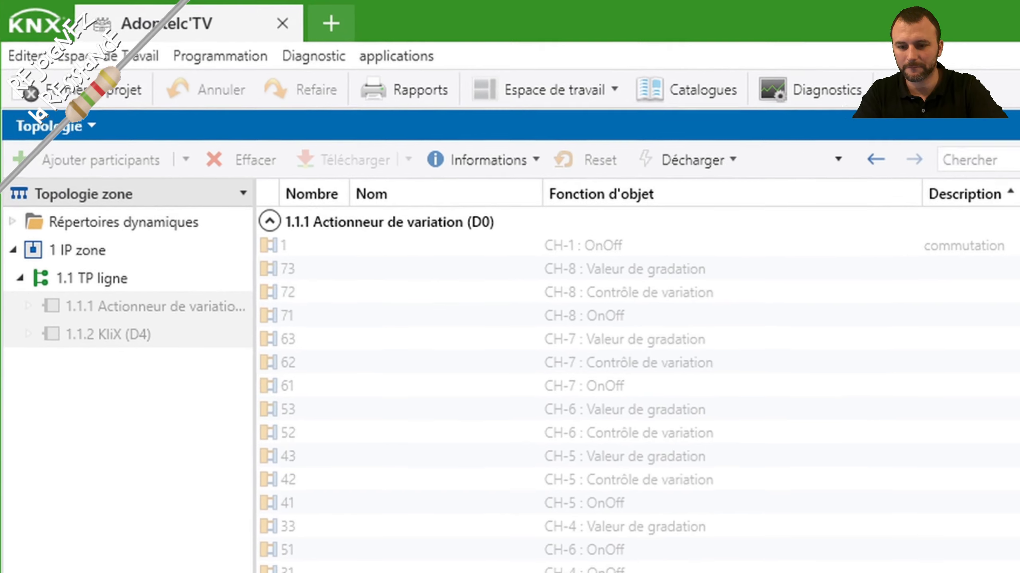
pyautogui.hotkey('alt', 'Tab')
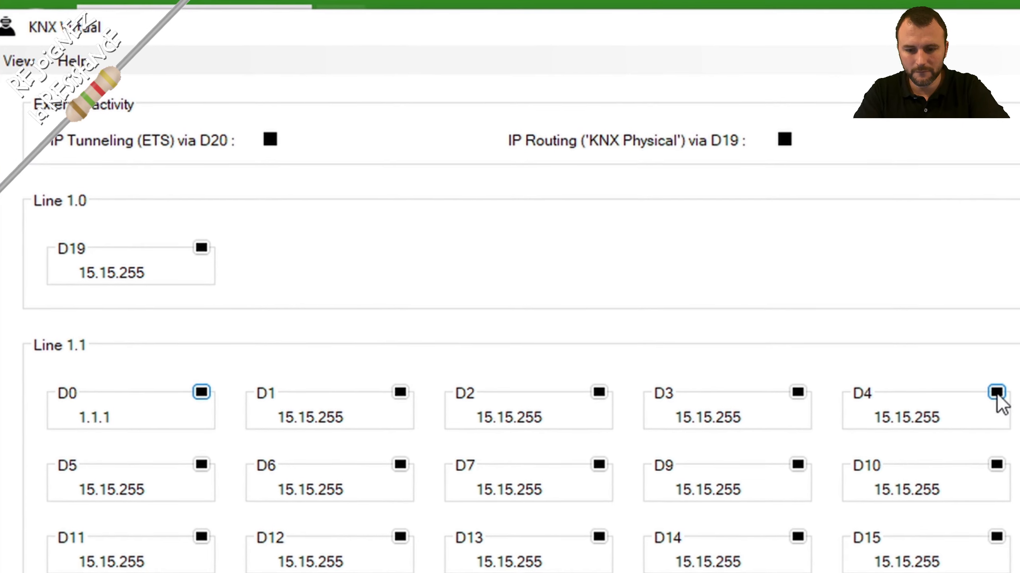
pyautogui.click(1003, 396)
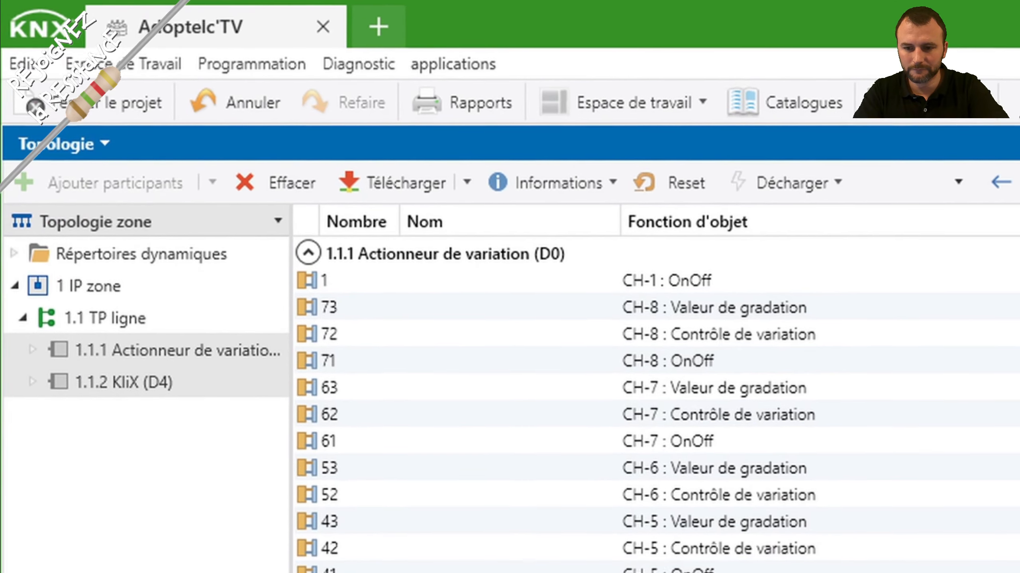
# Open the diagnostics in ETS and start the group monitor
pyautogui.click(97, 147)
pyautogui.click(173, 484)
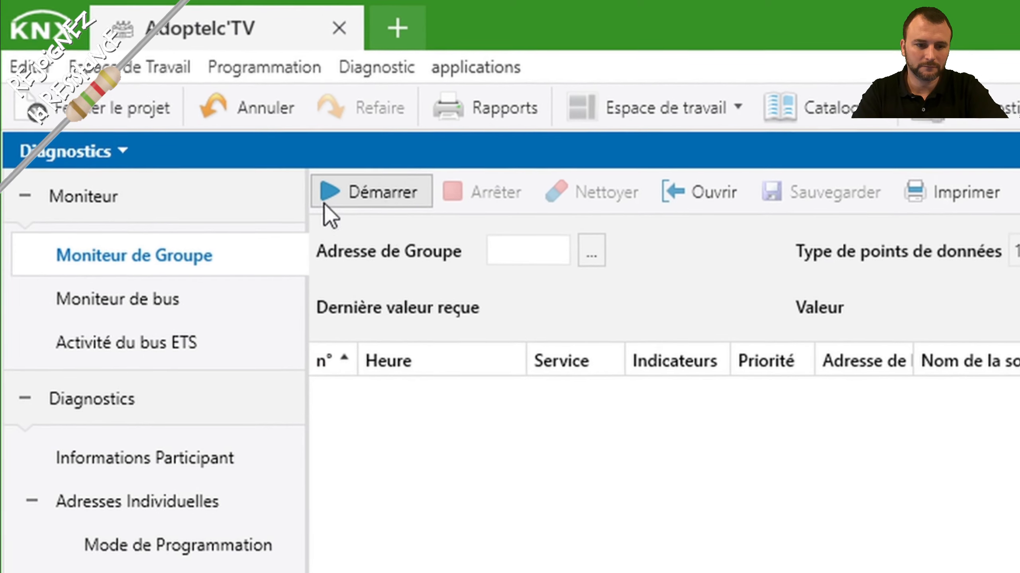
pyautogui.click(326, 202)
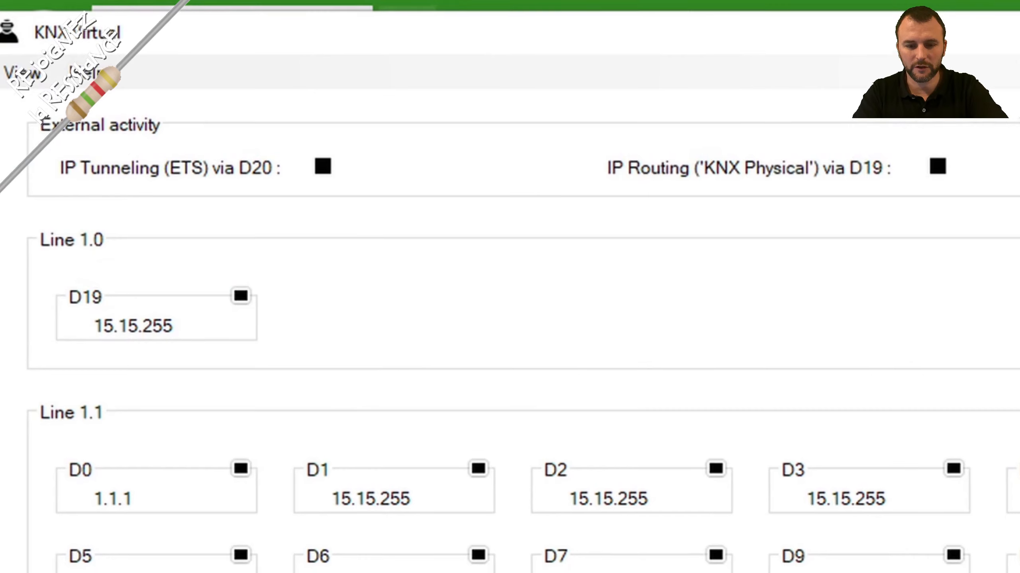
# In KNX Virtual, show the view with D4 and D0, switch D0's ch1 on and off with D^ and D_, and dim it to about 49%
pyautogui.click(22, 73)
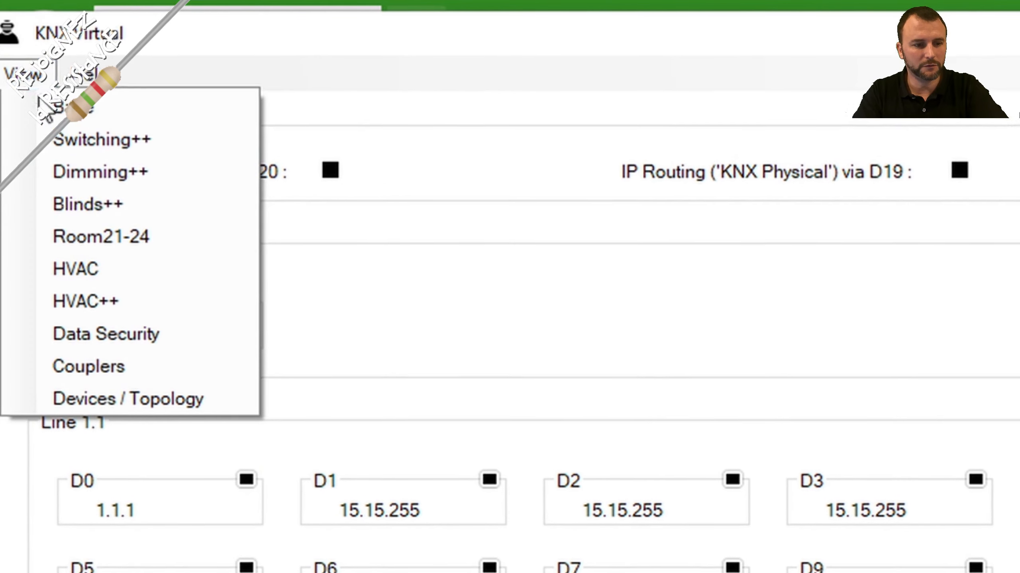
pyautogui.click(56, 107)
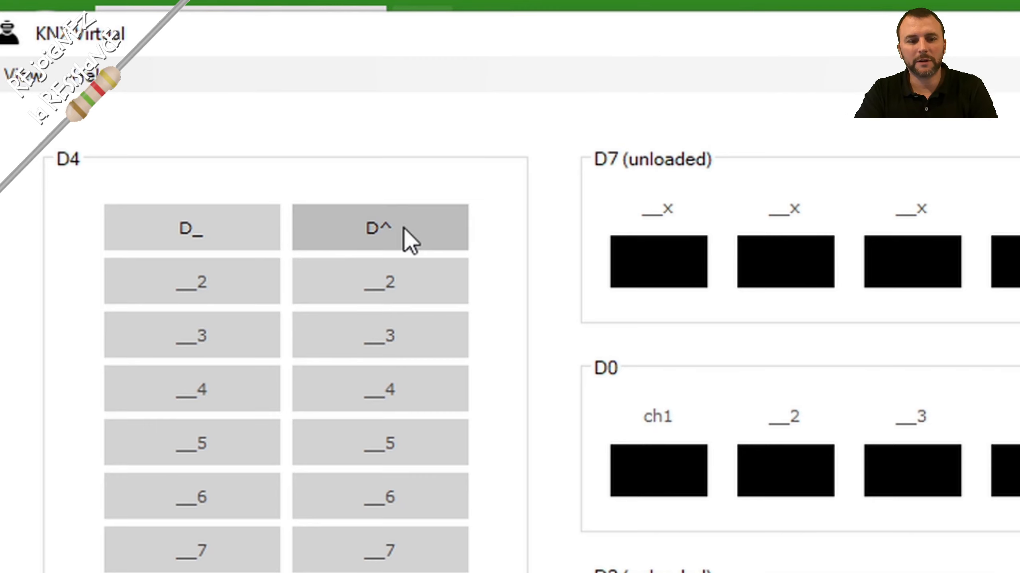
pyautogui.click(434, 221)
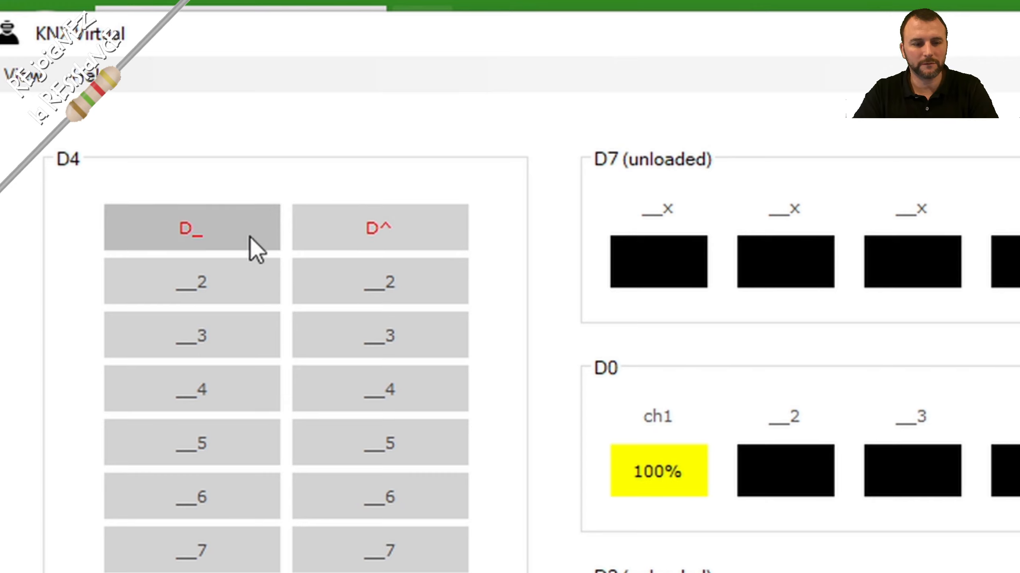
pyautogui.click(221, 228)
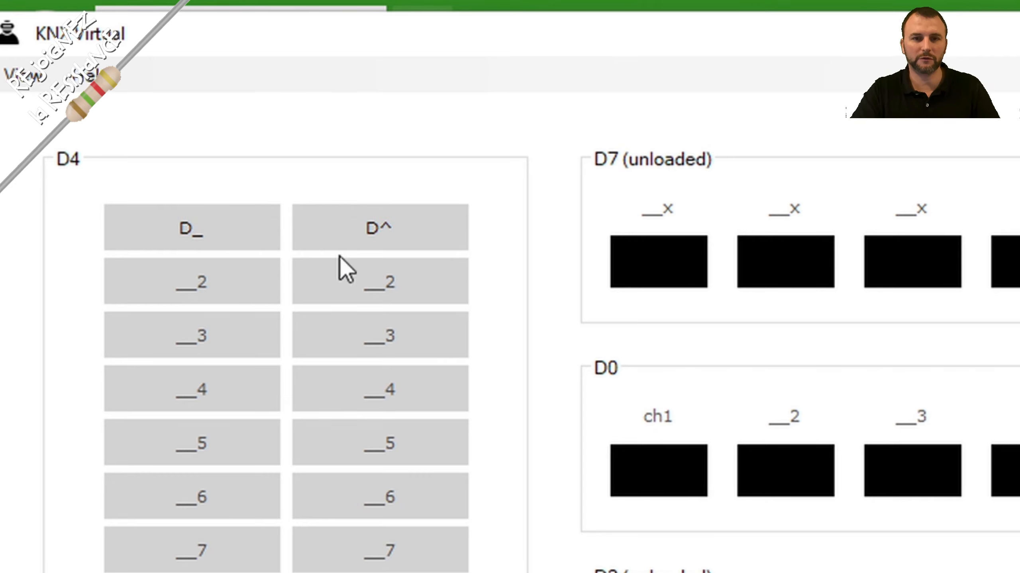
pyautogui.click(400, 231)
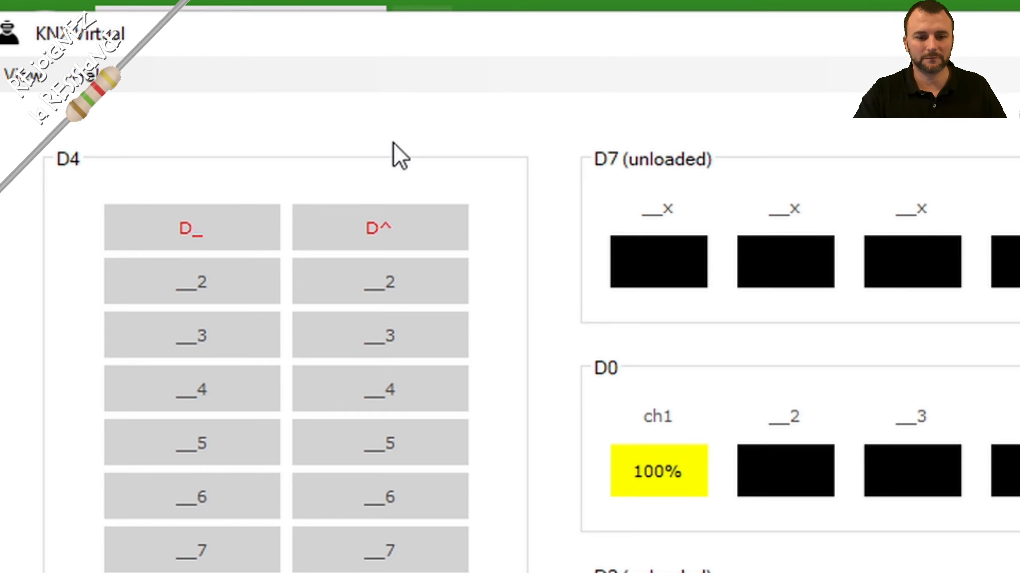
pyautogui.click(199, 235)
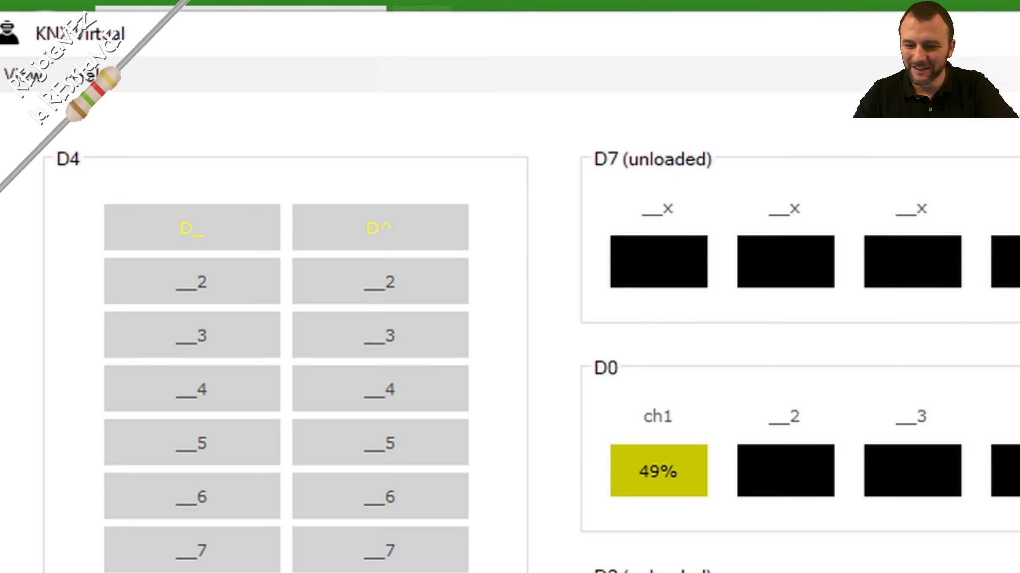
pyautogui.click(396, 222)
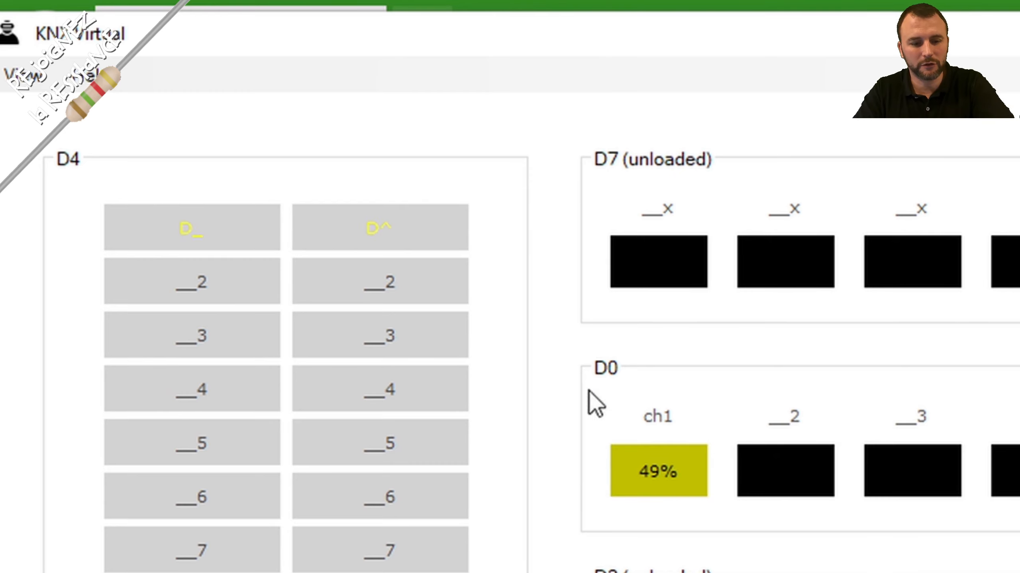
# In the ETS group monitor, examine the first commutation telegrams with their CH-1 on/off and valeur de variation feedback
pyautogui.click(679, 485)
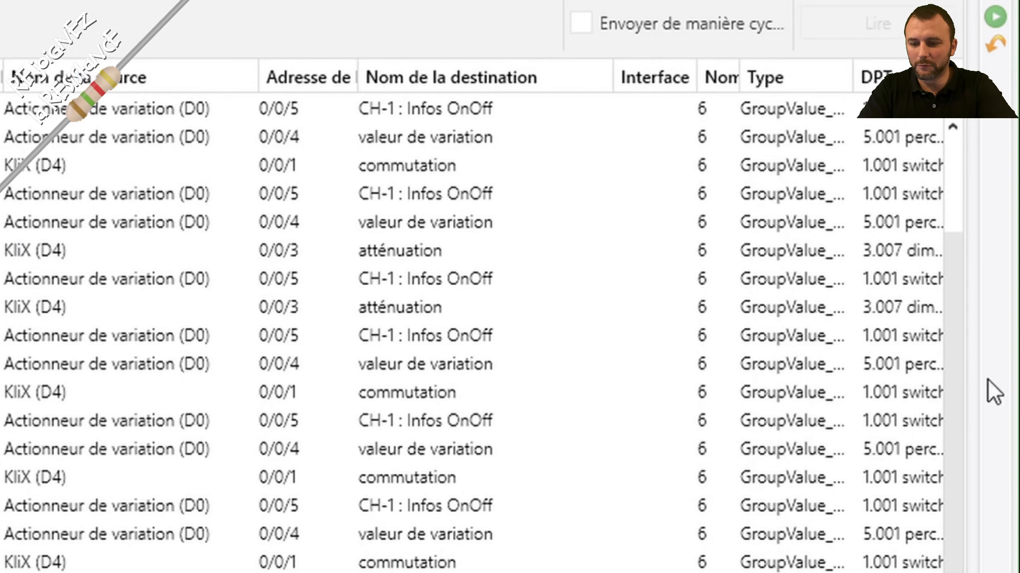
pyautogui.moveTo(953, 345); pyautogui.dragTo(969, 178)
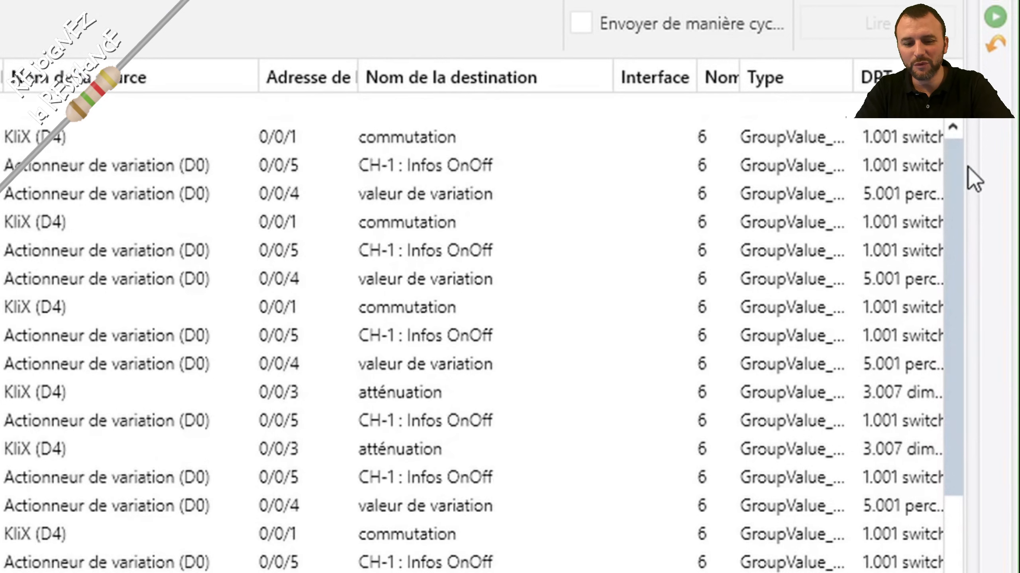
pyautogui.hscroll(5, 473, 333)
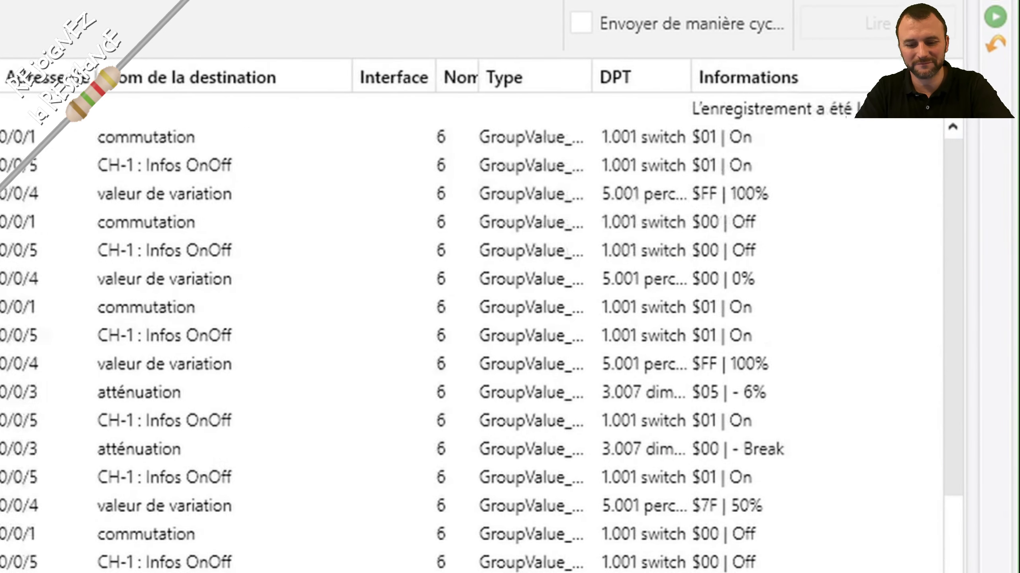
pyautogui.click(672, 145)
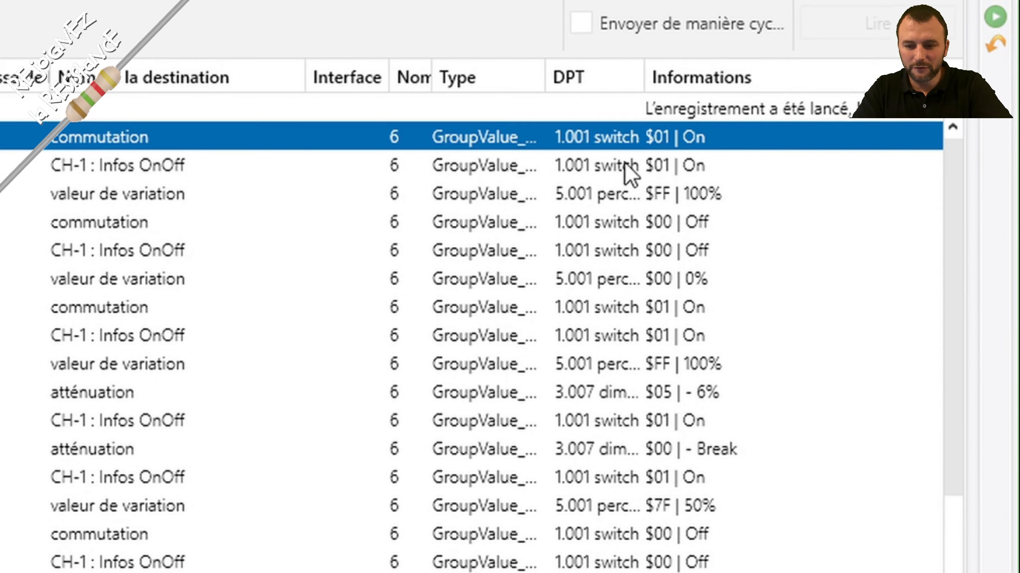
pyautogui.click(626, 153)
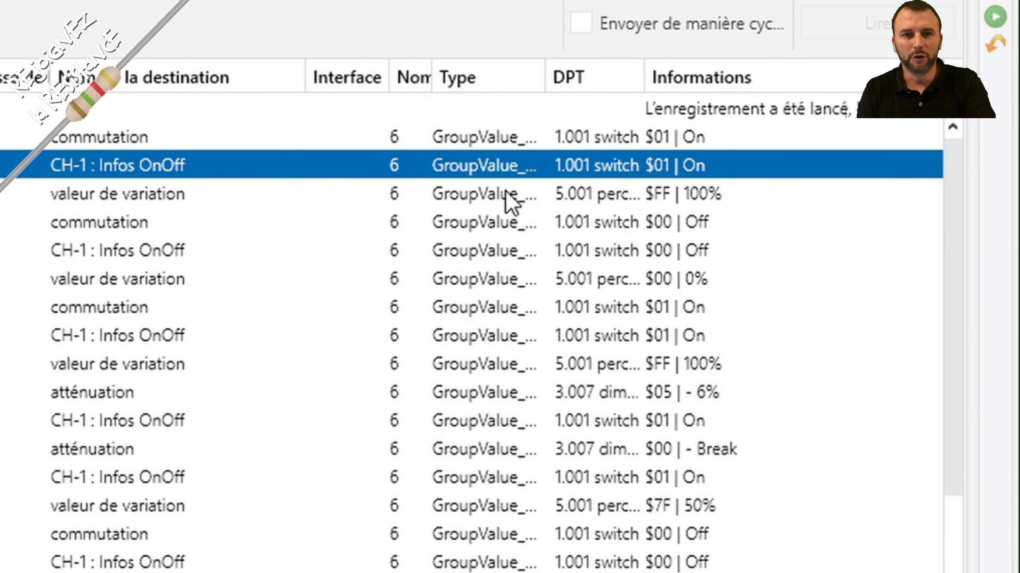
pyautogui.click(172, 194)
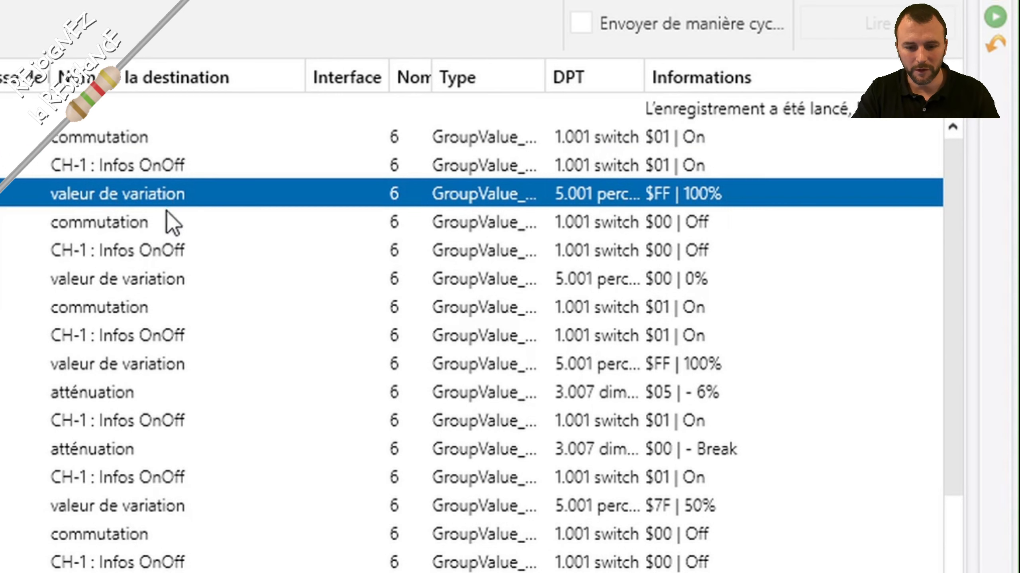
pyautogui.click(161, 221)
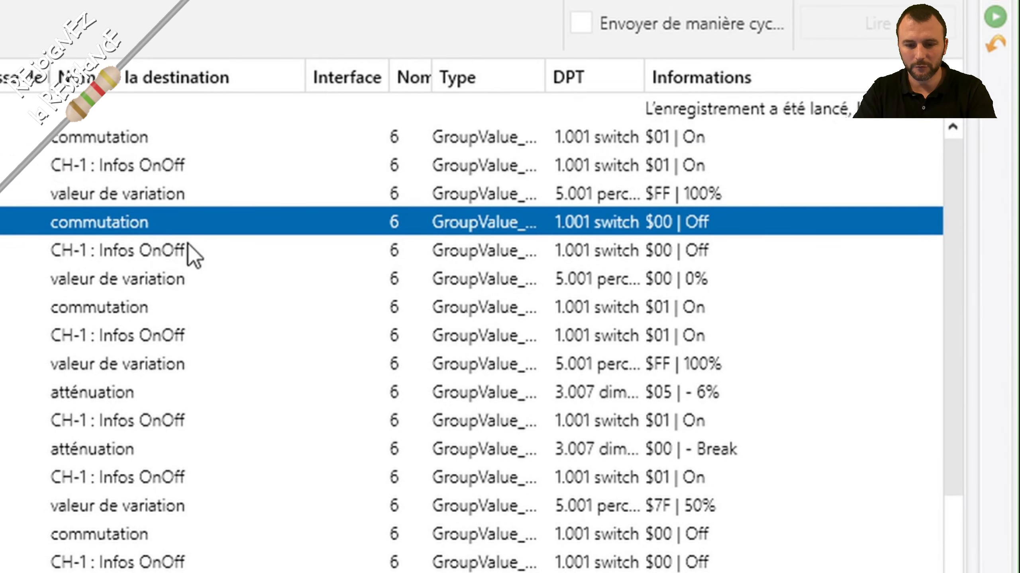
pyautogui.click(192, 277)
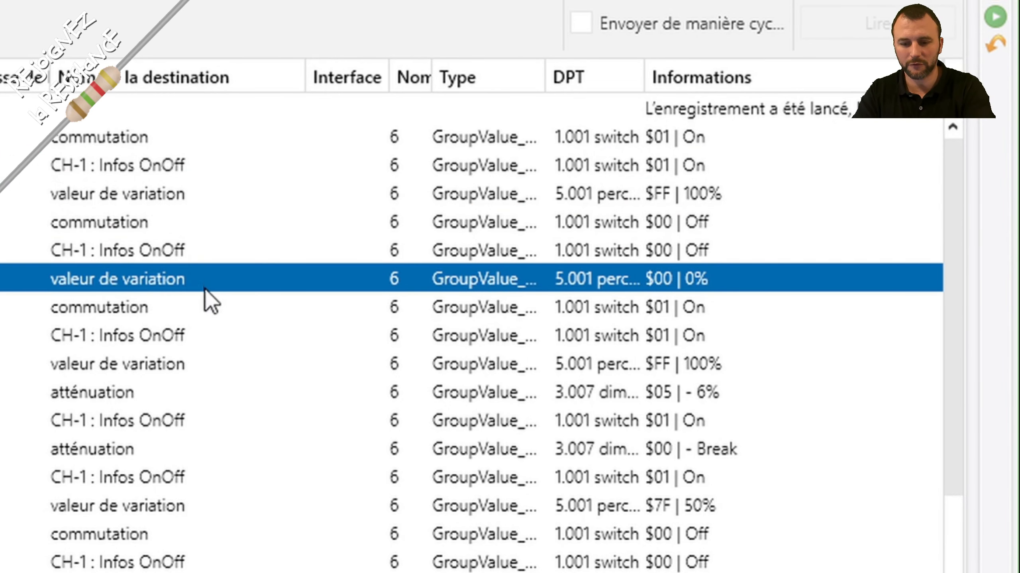
pyautogui.click(259, 342)
pyautogui.click(268, 357)
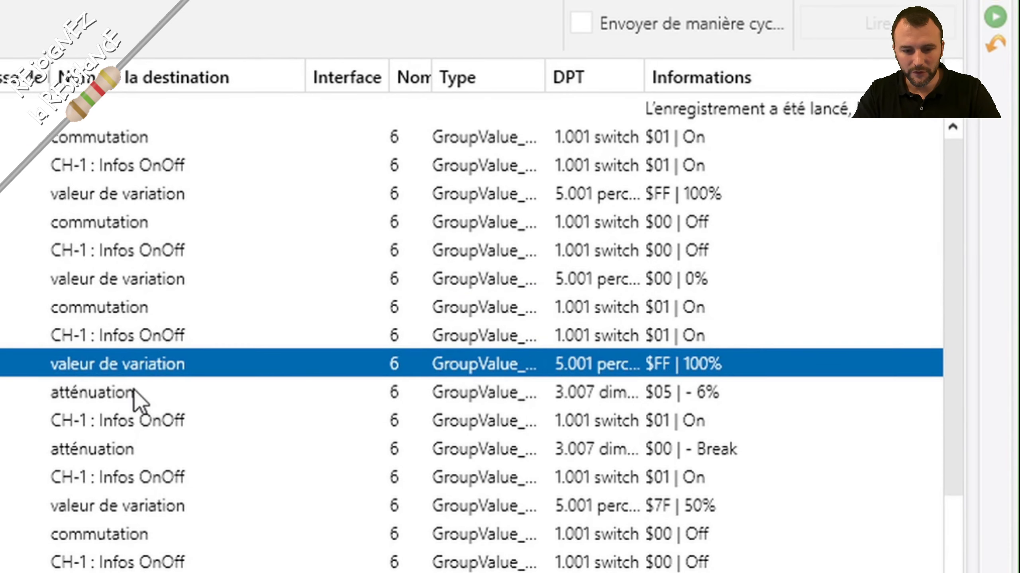
# Examine the atténuation telegrams for dimming start and stop, along with the actuator's on/off and valeur de variation feedback
pyautogui.click(133, 390)
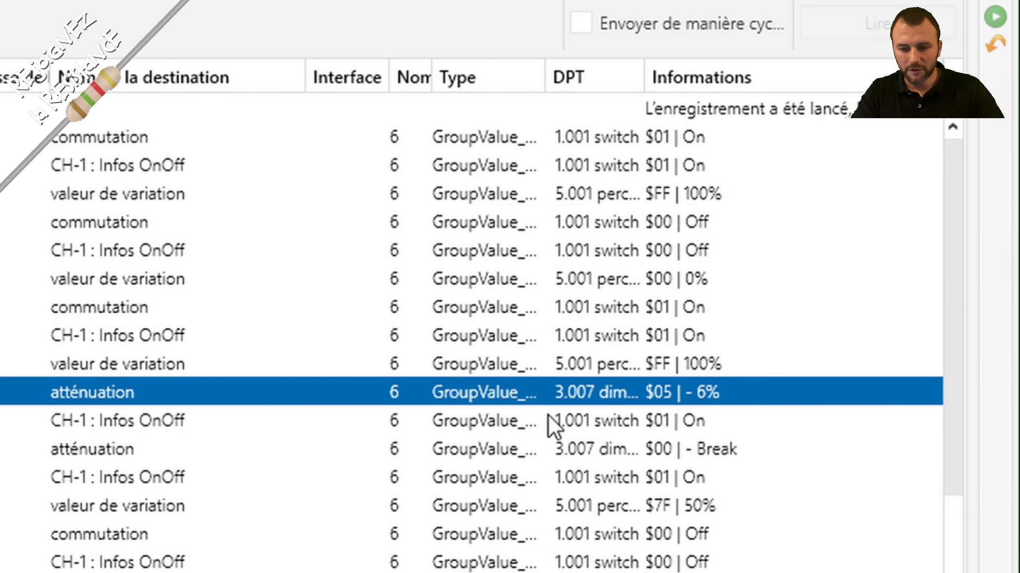
pyautogui.click(706, 452)
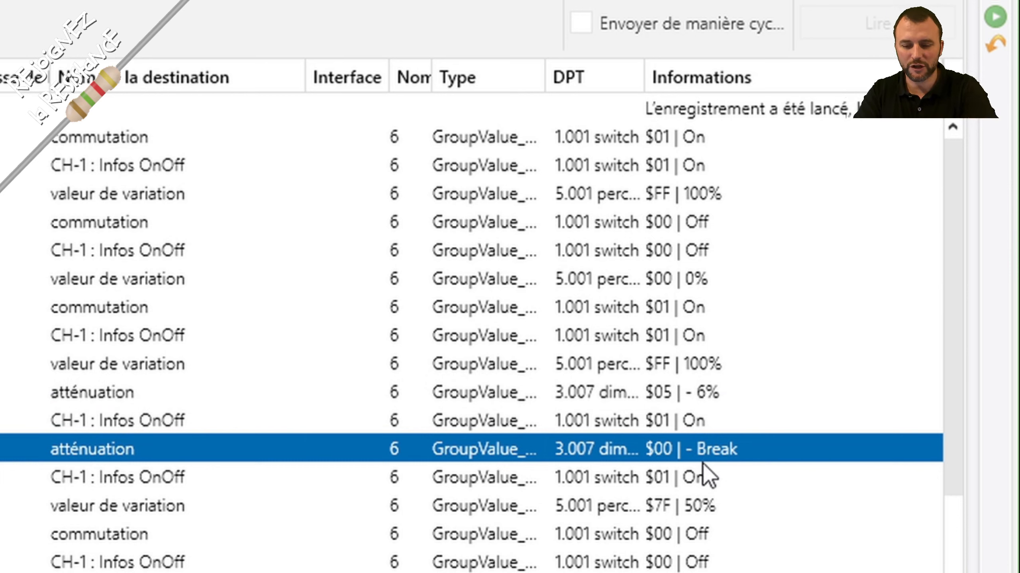
pyautogui.click(657, 481)
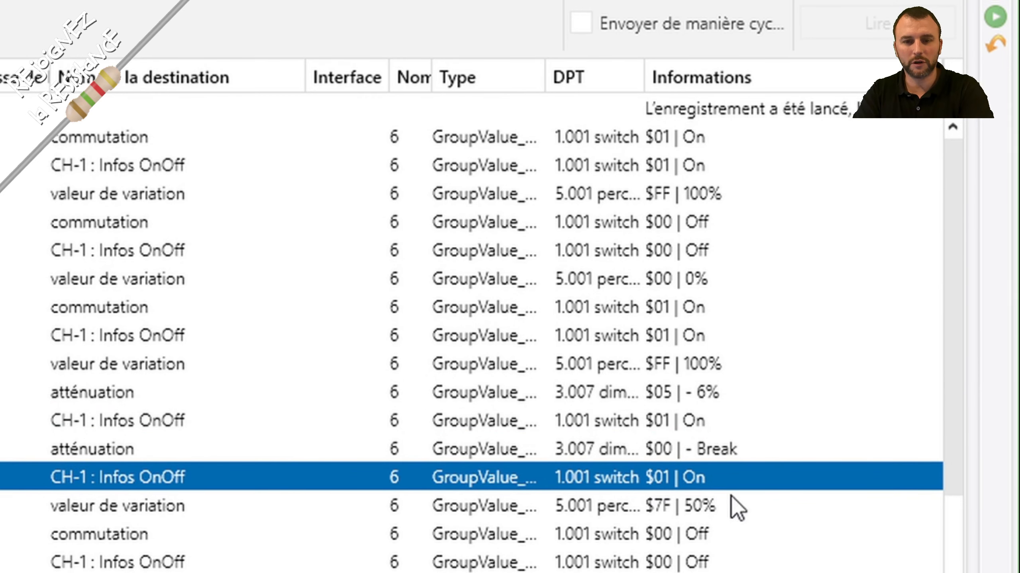
pyautogui.click(203, 513)
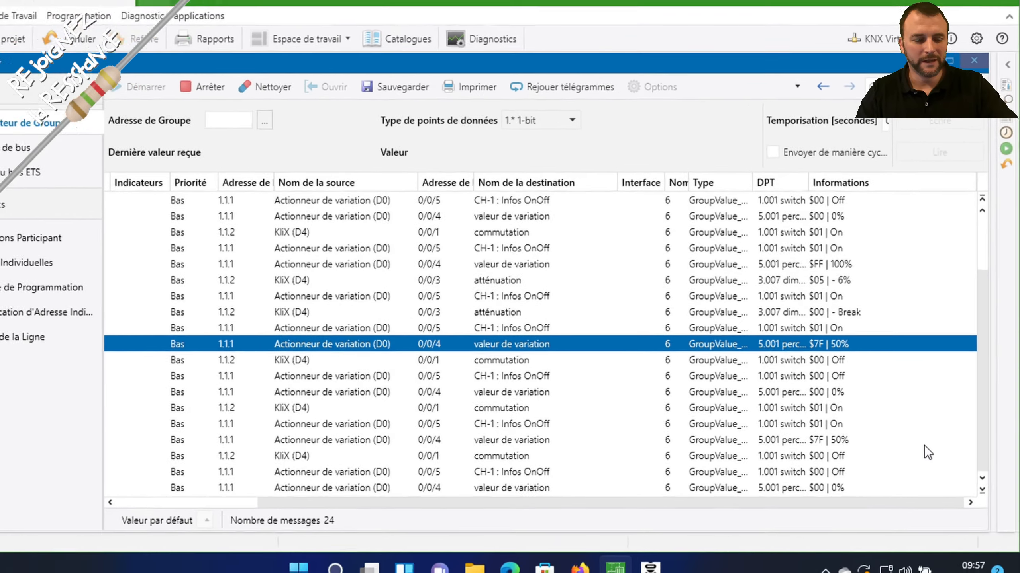
# Switch back to KNX Virtual and look through its available views without changing the current one
pyautogui.click(681, 547)
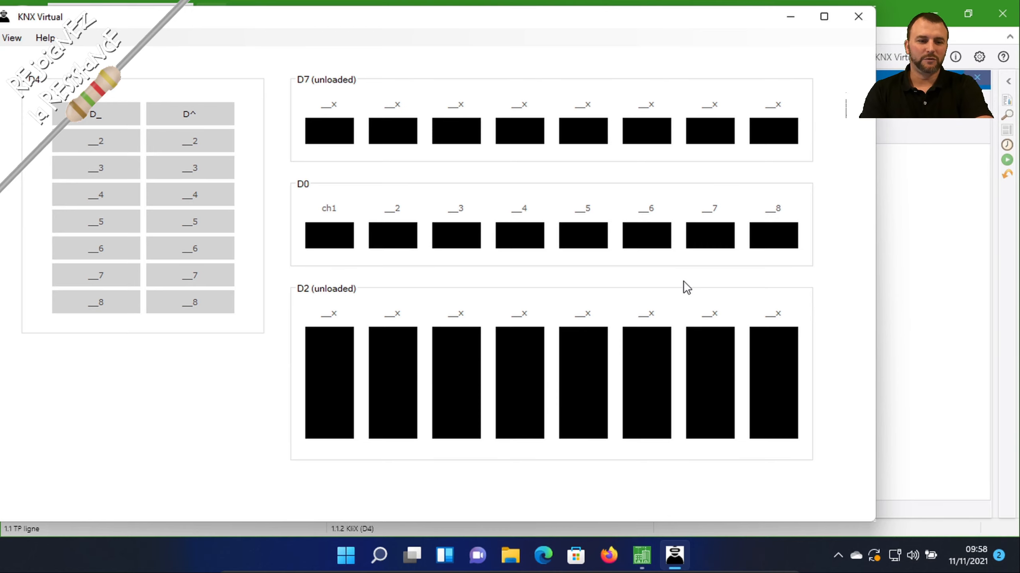
pyautogui.click(11, 37)
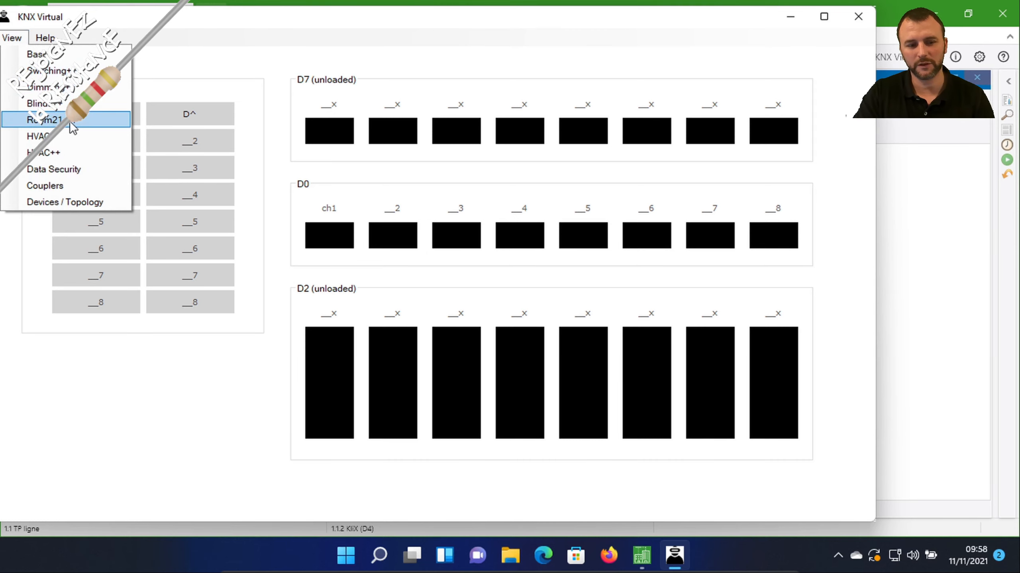
pyautogui.click(215, 454)
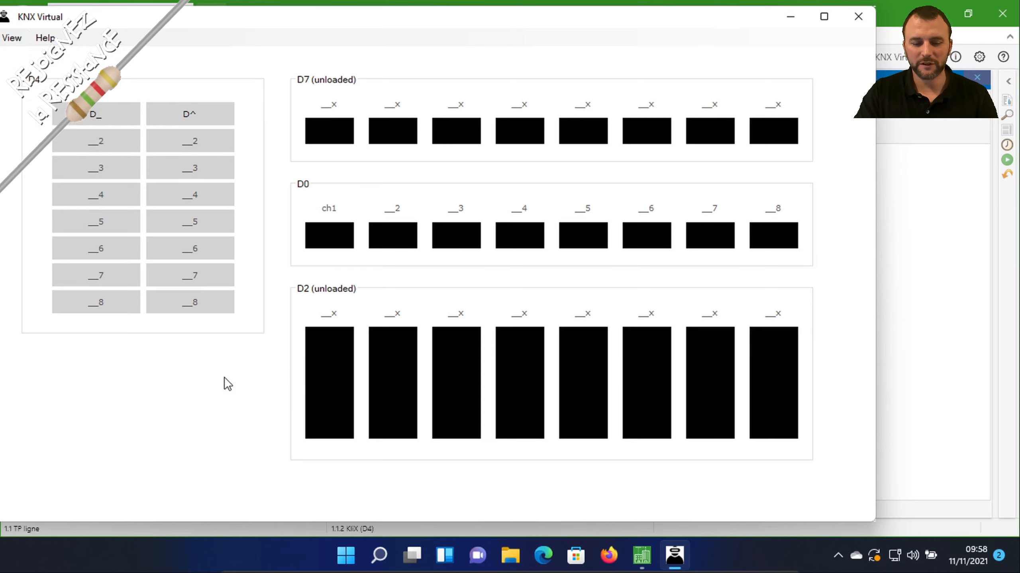